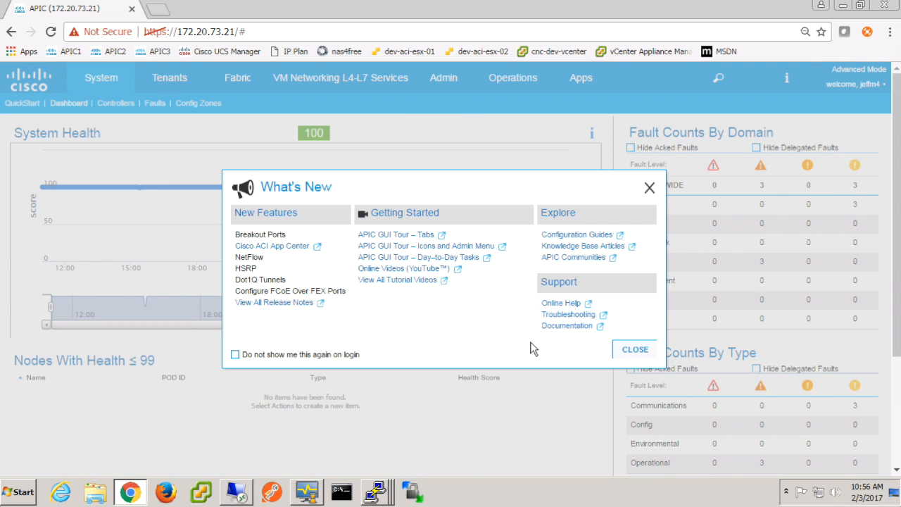
Dismiss the What's New notice and inspect the Demo-Pool VLAN pool in the fabric access policies.
{"action": "left_click", "coordinate": [631, 350]}
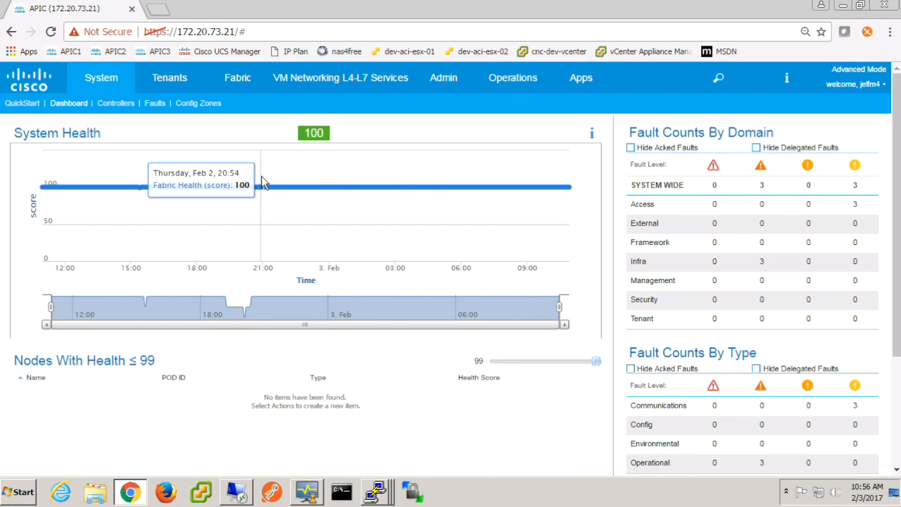
{"action": "left_click", "coordinate": [243, 83]}
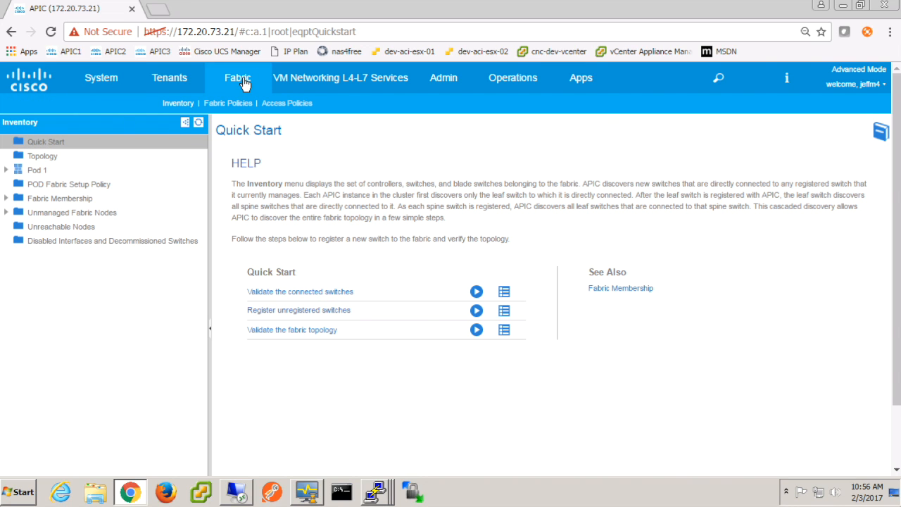
{"action": "left_click", "coordinate": [296, 111]}
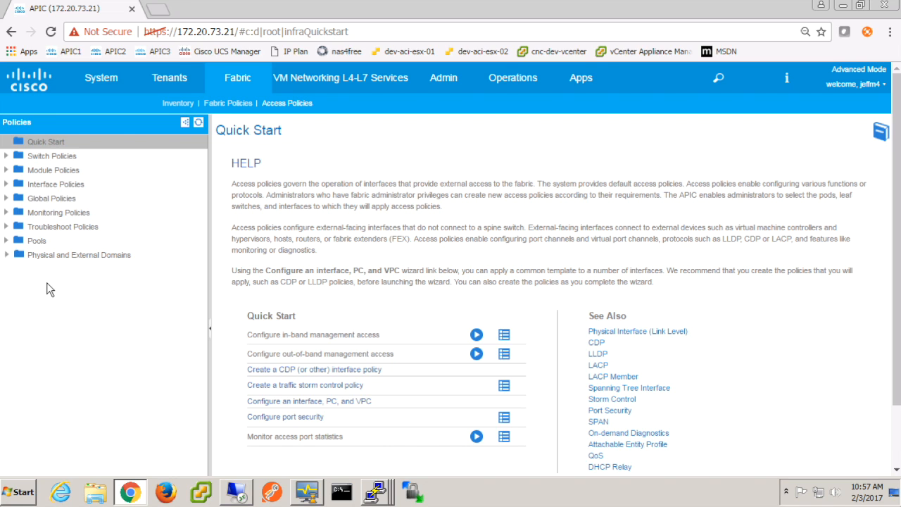
{"action": "left_click", "coordinate": [7, 241]}
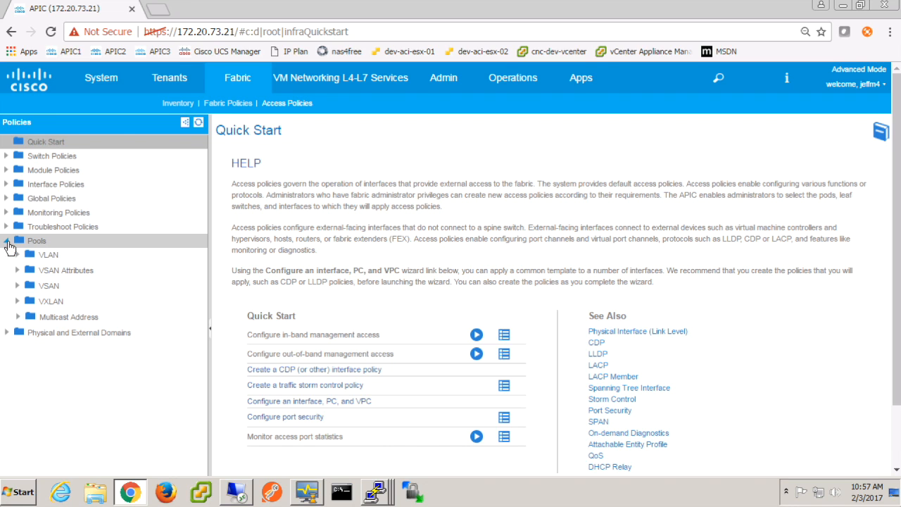
{"action": "left_click", "coordinate": [17, 255]}
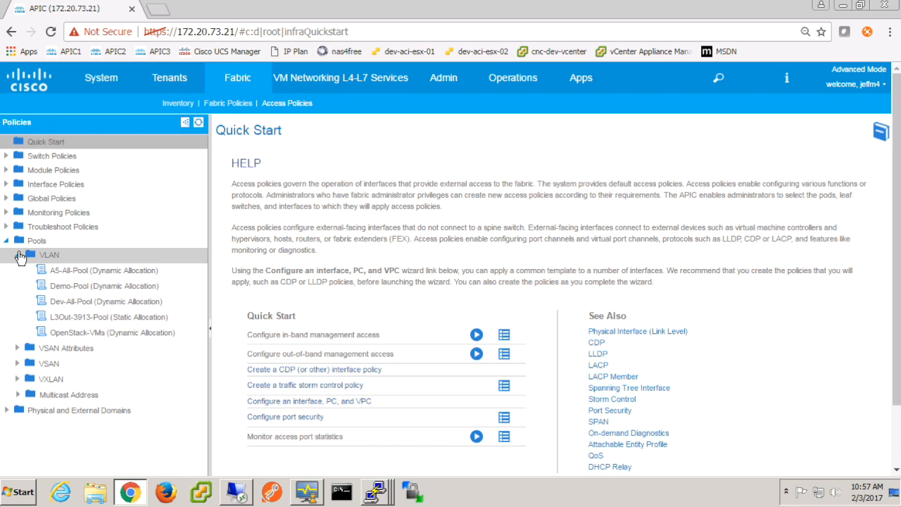
{"action": "left_click", "coordinate": [79, 286]}
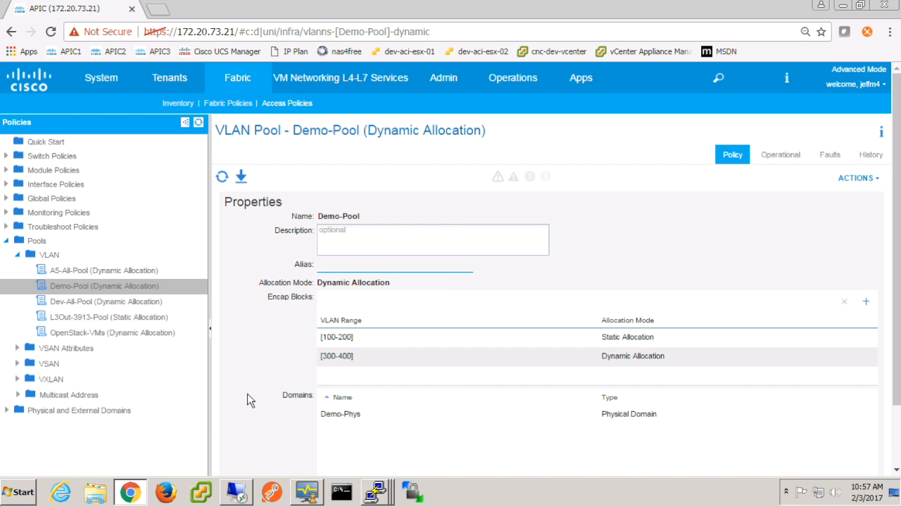
{"action": "left_click", "coordinate": [7, 241]}
Inspect the Demo-Phys physical domain and its associated VLAN pool.
{"action": "left_click", "coordinate": [7, 256]}
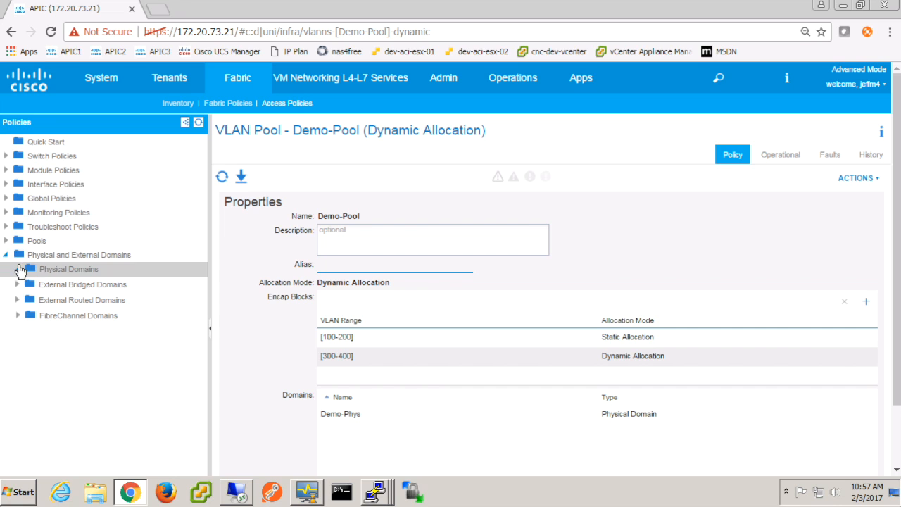
{"action": "left_click", "coordinate": [19, 270]}
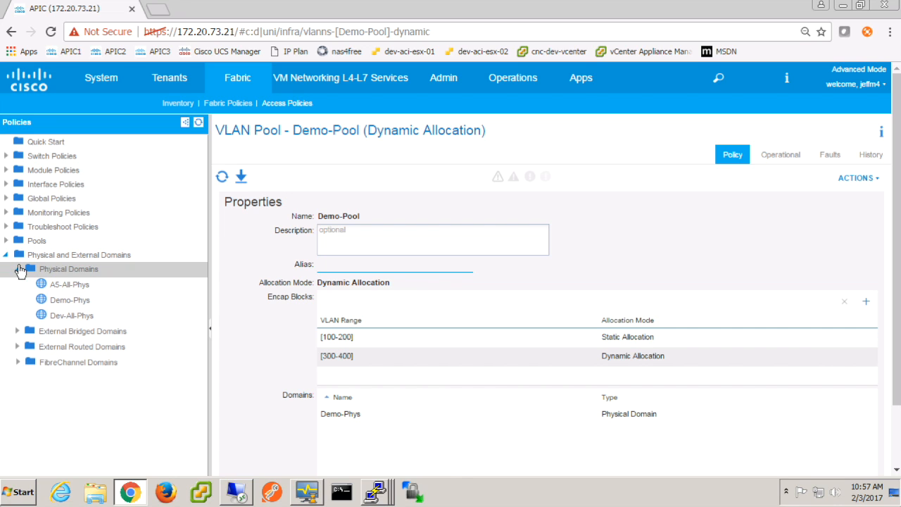
{"action": "left_click", "coordinate": [75, 304]}
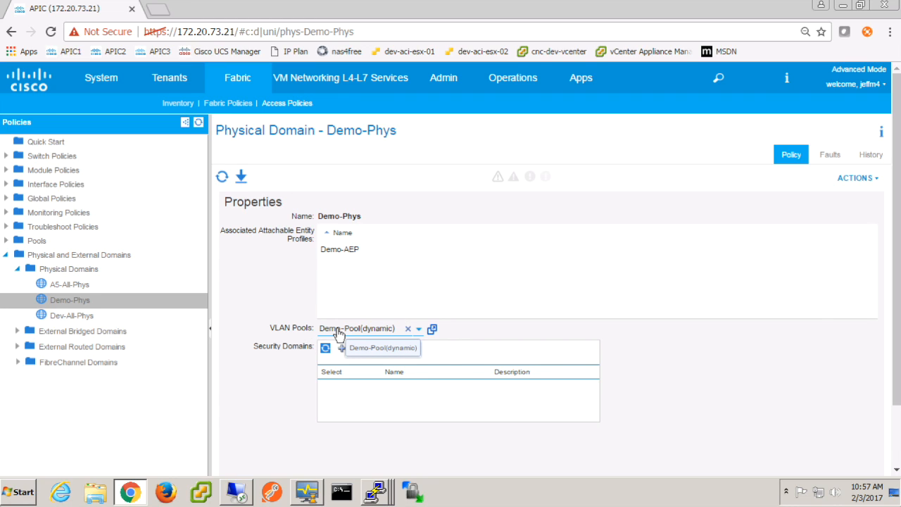
{"action": "left_click", "coordinate": [6, 255]}
Inspect the Demo-AEP attachable access entity profile in the global policies and its associated domains.
{"action": "left_click", "coordinate": [5, 198]}
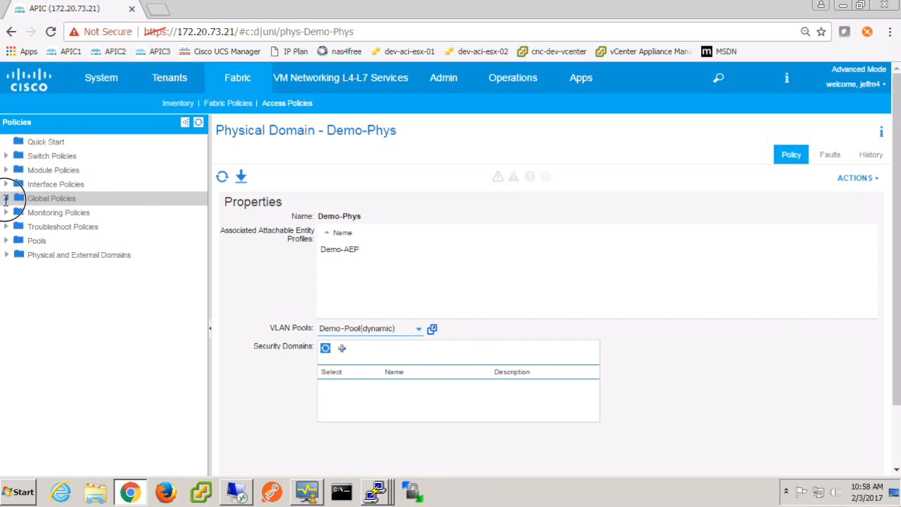
{"action": "left_click", "coordinate": [18, 212]}
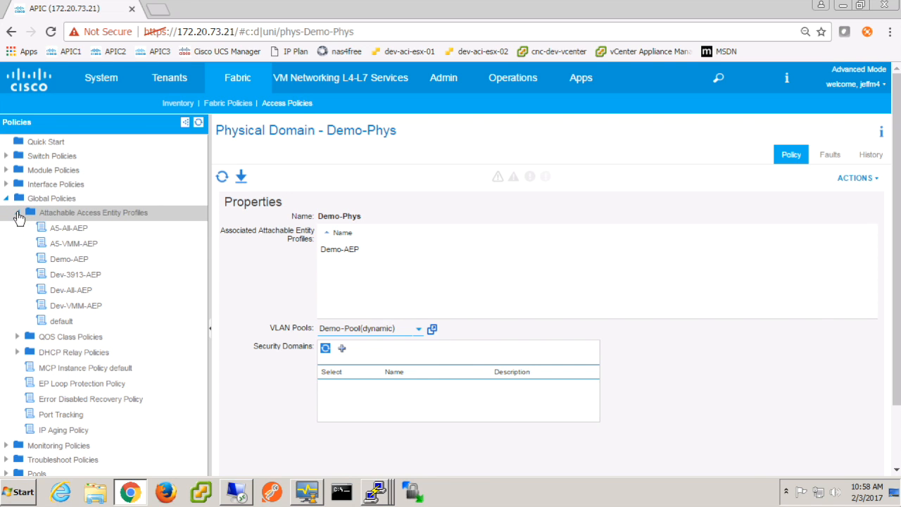
{"action": "left_click", "coordinate": [63, 265]}
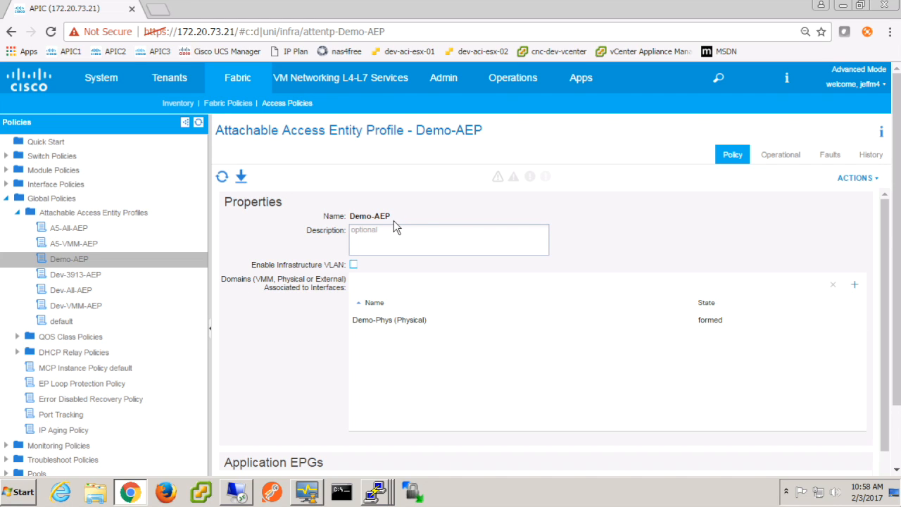
{"action": "left_click", "coordinate": [6, 200]}
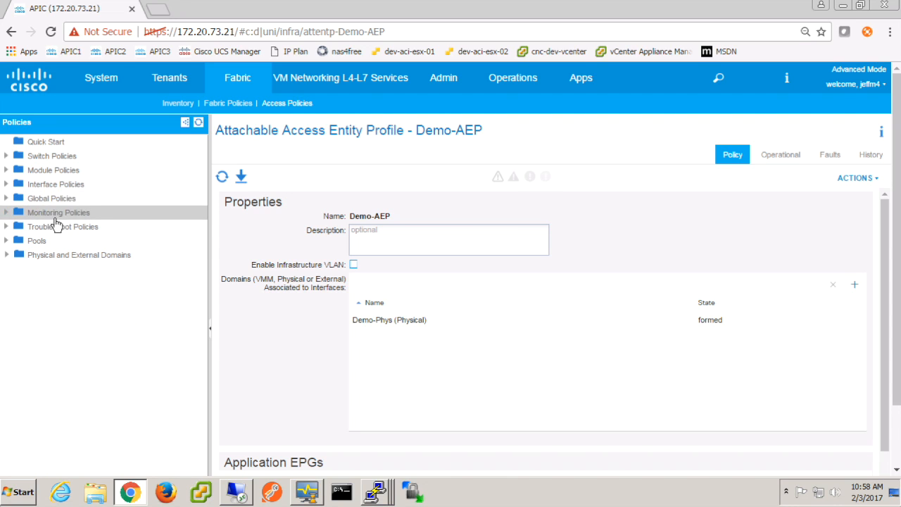
Start a new VPC interface policy group among the leaf policy groups and name it A2-N5K-VPC.
{"action": "left_click", "coordinate": [6, 185]}
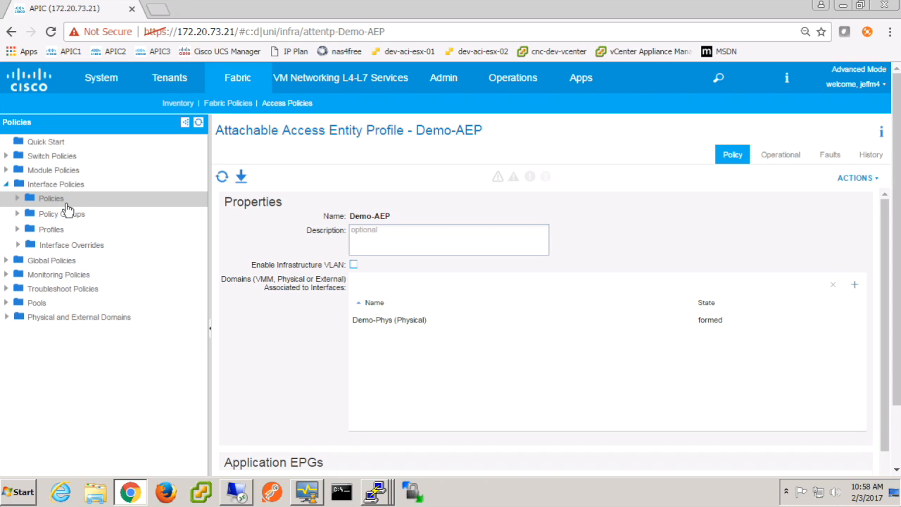
{"action": "left_click", "coordinate": [18, 214]}
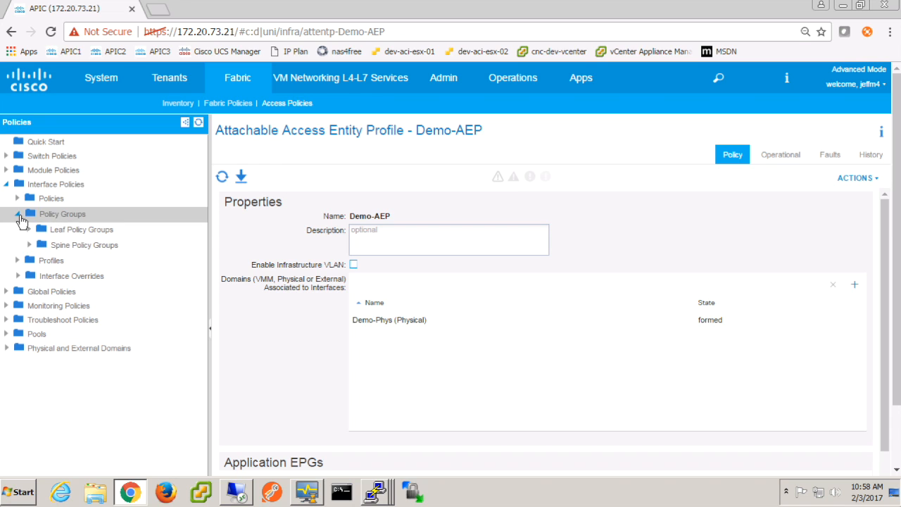
{"action": "left_click", "coordinate": [29, 230]}
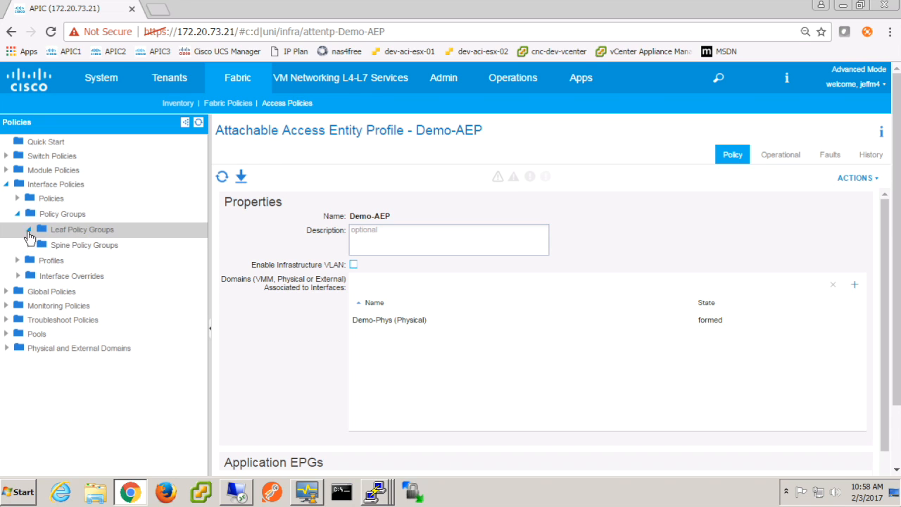
{"action": "left_click", "coordinate": [92, 233]}
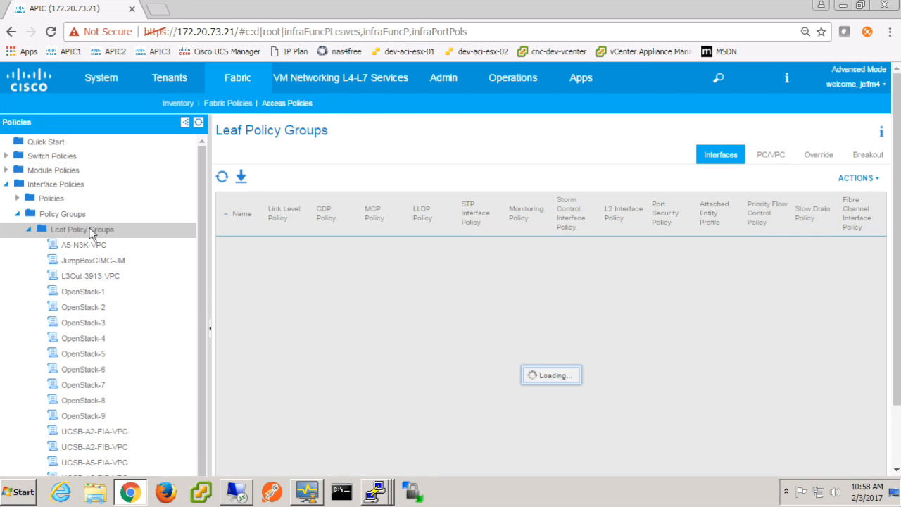
{"action": "right_click", "coordinate": [92, 235]}
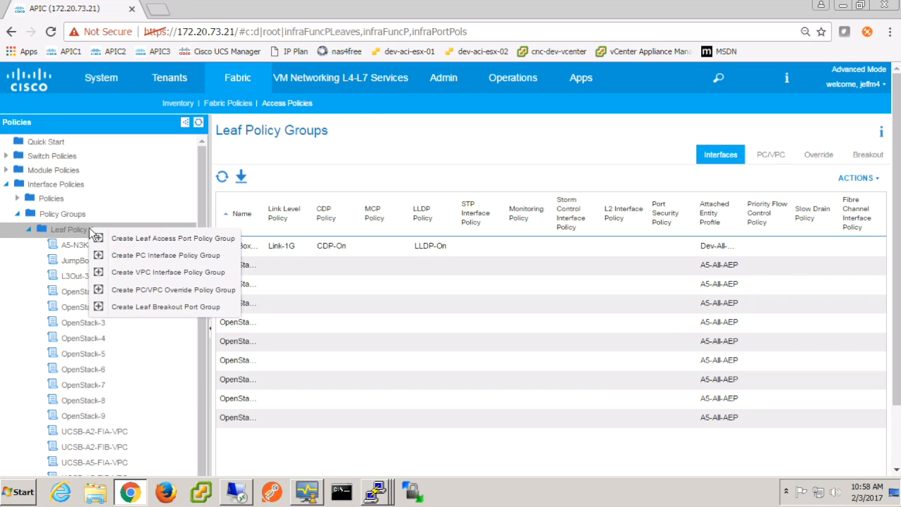
{"action": "left_click", "coordinate": [173, 274]}
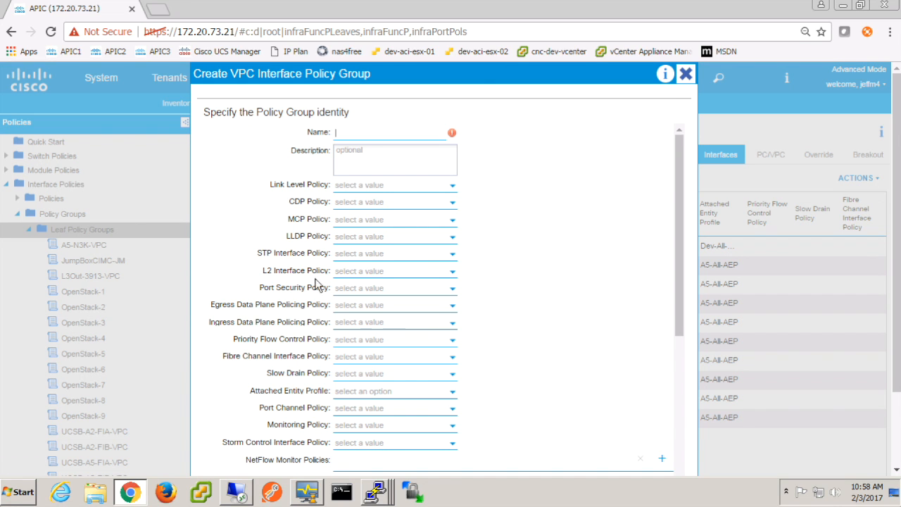
{"action": "type", "text": "A2-N5K"}
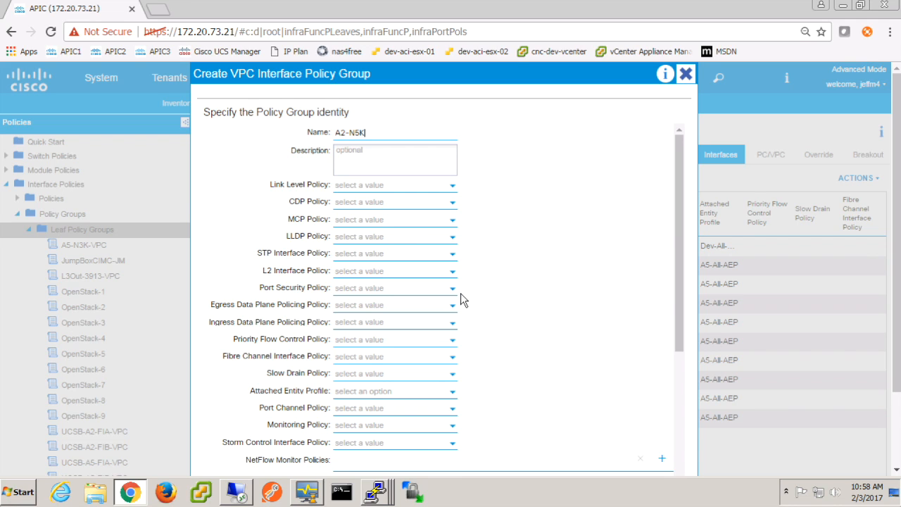
{"action": "type", "text": "-VPC"}
Set the new policy group's CDP policy to CDP-On and its LLDP policy to LLDP-On.
{"action": "left_click", "coordinate": [453, 202]}
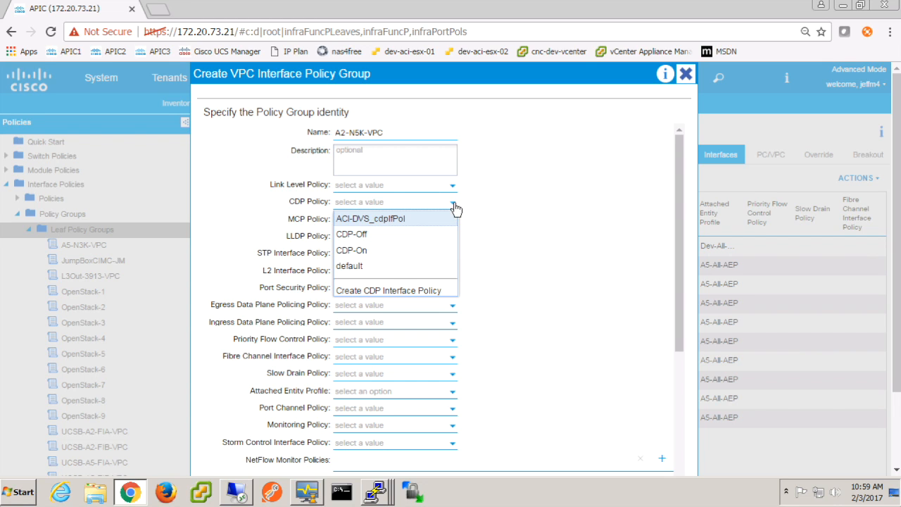
{"action": "left_click", "coordinate": [390, 251]}
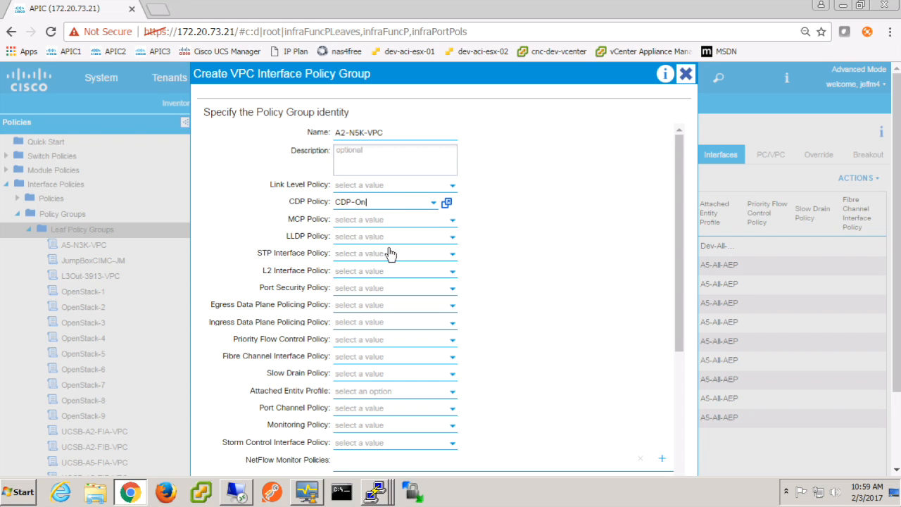
{"action": "left_click", "coordinate": [453, 238]}
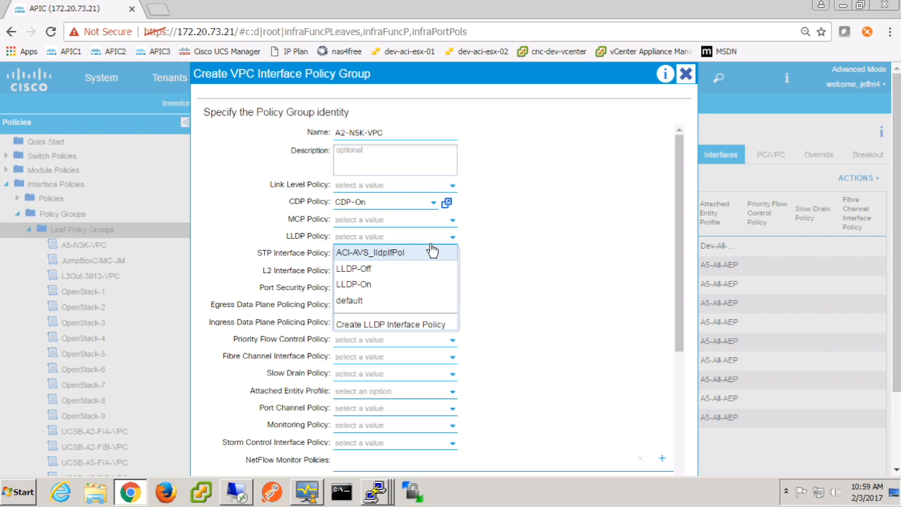
{"action": "left_click", "coordinate": [390, 285]}
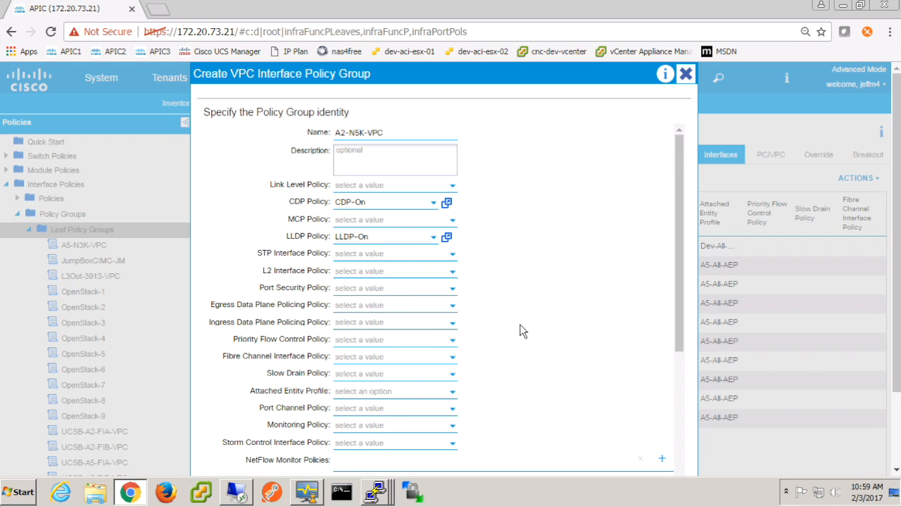
Set the port channel policy to LACP-Active and the attached entity profile to Demo-AEP.
{"action": "left_click_drag", "start_coordinate": [678, 281], "coordinate": [678, 349]}
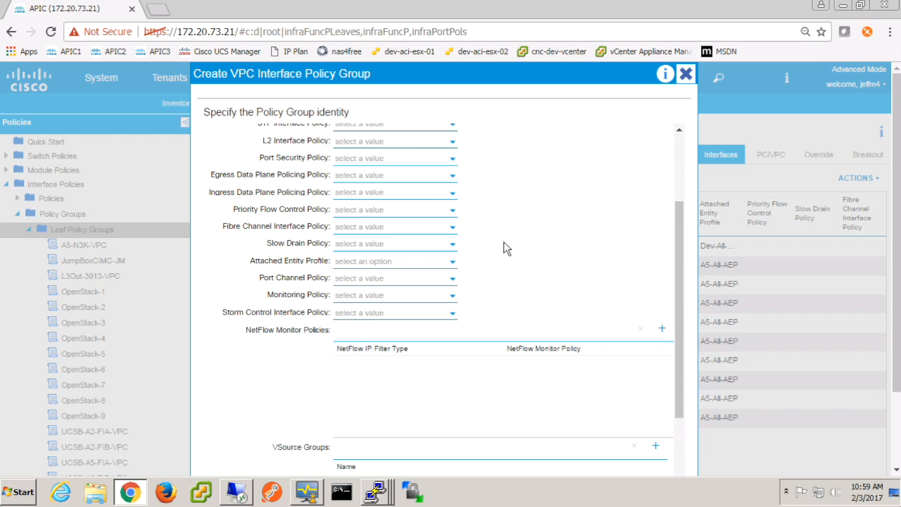
{"action": "left_click", "coordinate": [456, 283]}
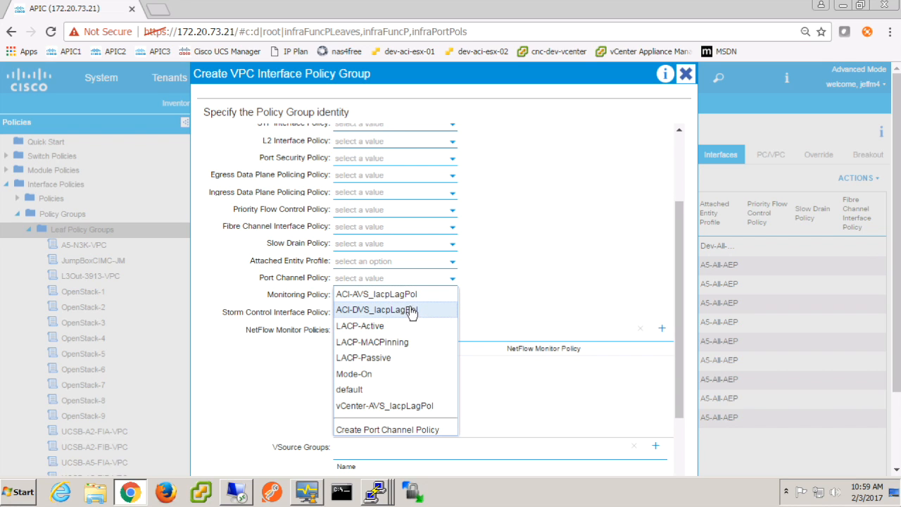
{"action": "left_click", "coordinate": [388, 329]}
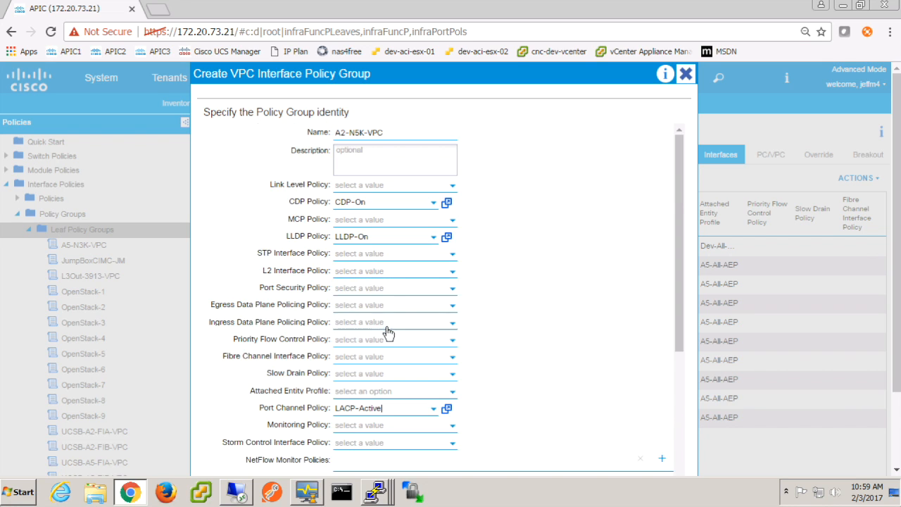
{"action": "left_click_drag", "start_coordinate": [674, 206], "coordinate": [686, 297]}
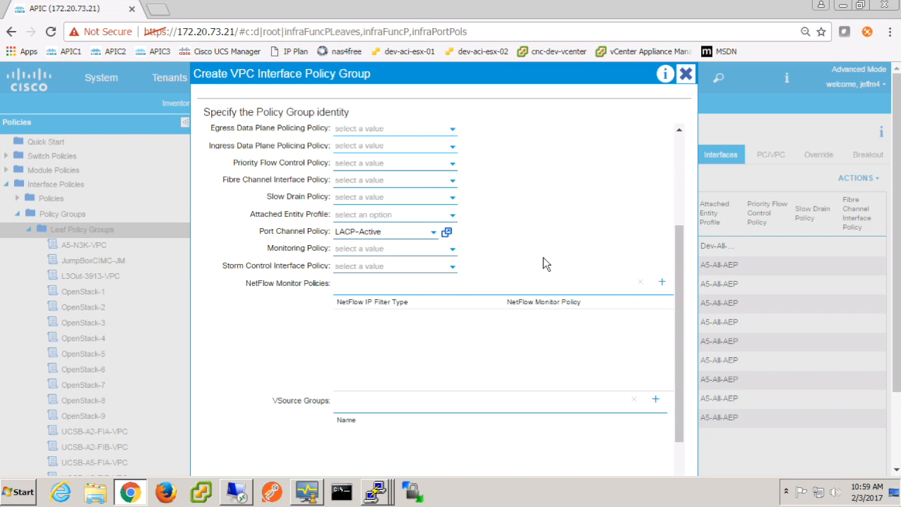
{"action": "left_click", "coordinate": [453, 217]}
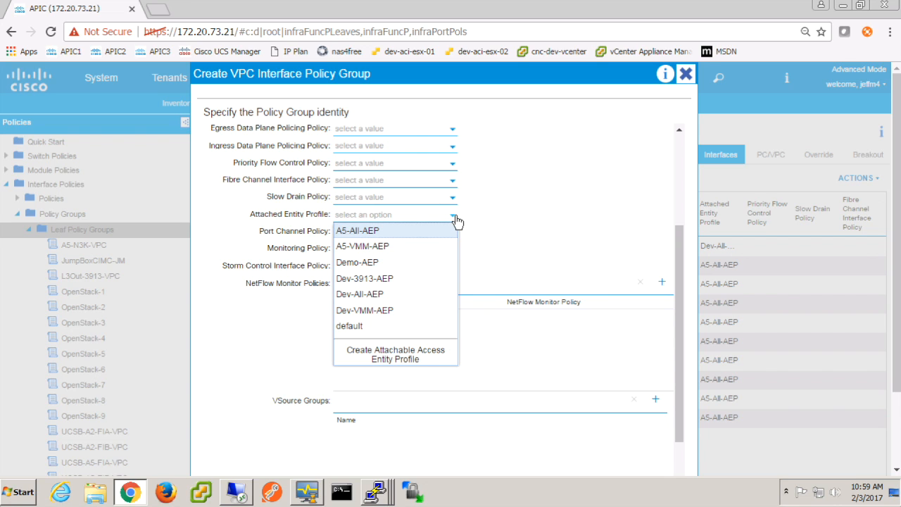
{"action": "left_click", "coordinate": [396, 269]}
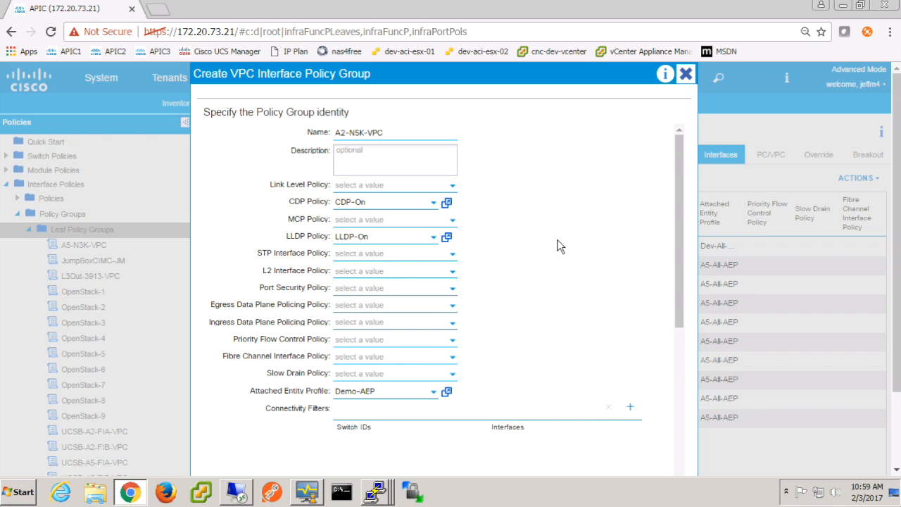
Review the A2-N5K-VPC policy group settings and submit the group.
{"action": "mouse_move", "coordinate": [676, 197]}
{"action": "left_mouse_down"}
{"action": "mouse_move", "coordinate": [677, 216]}
{"action": "mouse_move", "coordinate": [680, 194]}
{"action": "left_mouse_up"}
{"action": "left_click_drag", "start_coordinate": [683, 201], "coordinate": [682, 308]}
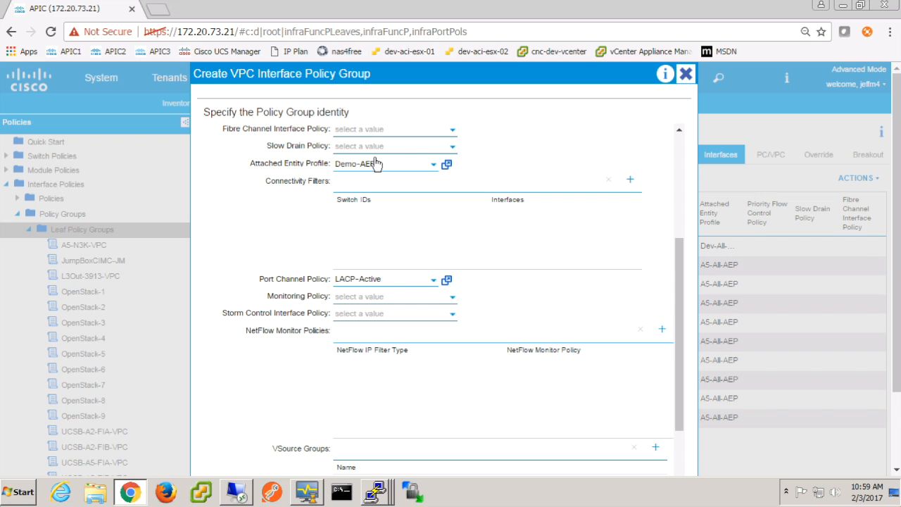
{"action": "left_click_drag", "start_coordinate": [681, 318], "coordinate": [687, 375]}
{"action": "scroll", "coordinate": [830, 420], "scroll_direction": "down", "scroll_amount": 3}
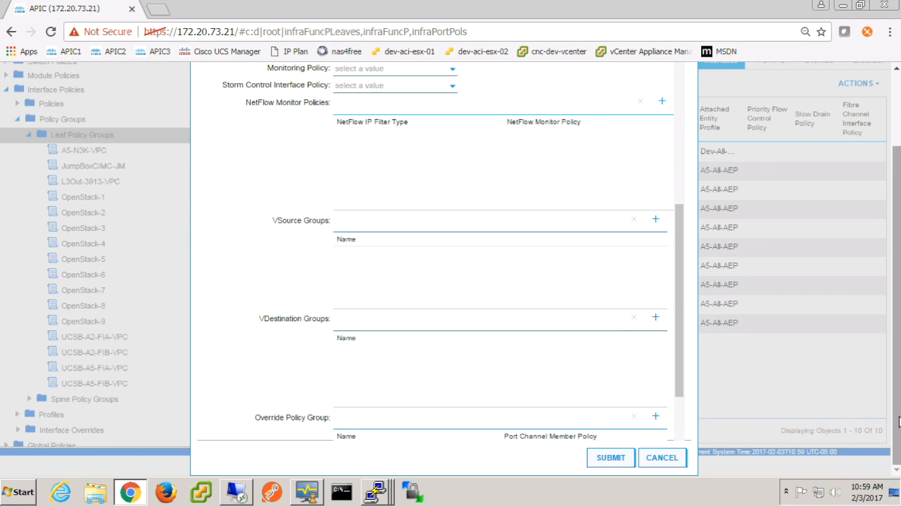
{"action": "left_click", "coordinate": [611, 459]}
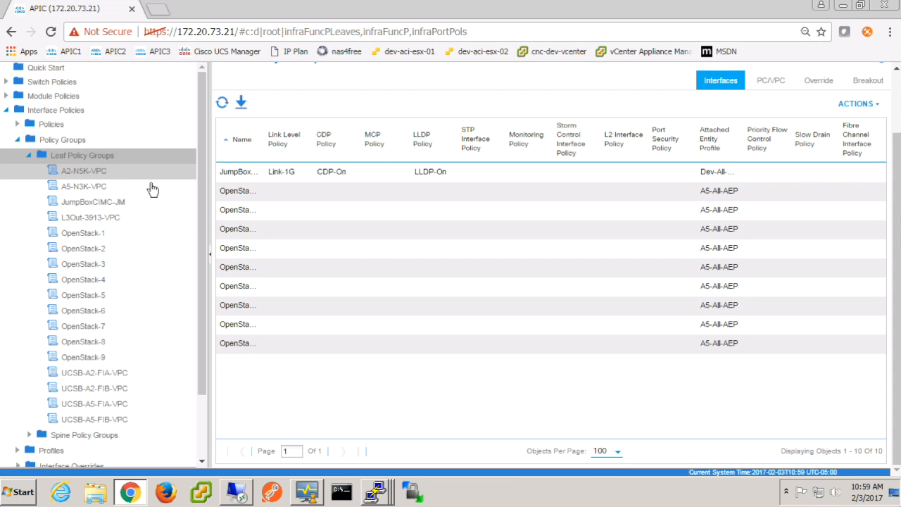
Start a new access port selector under the Leaf2101-2102_IntPro leaf interface profile.
{"action": "left_click", "coordinate": [18, 142]}
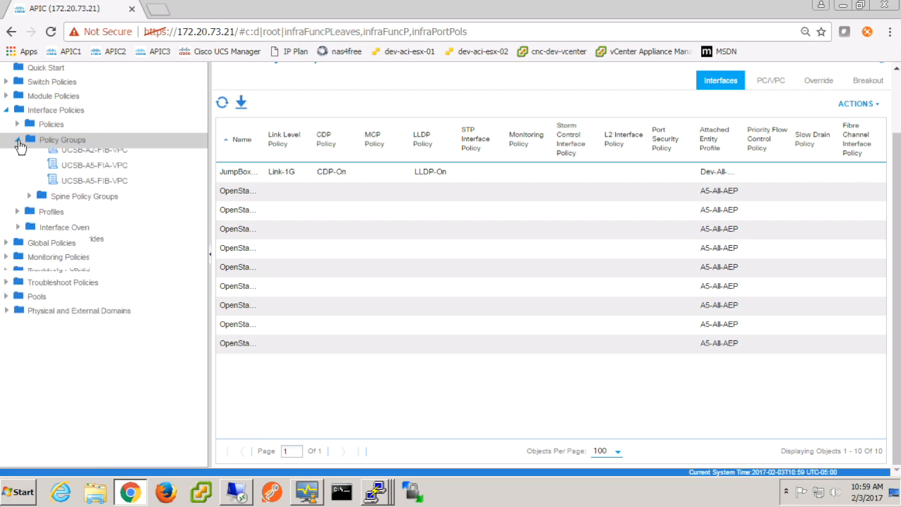
{"action": "left_click", "coordinate": [17, 156]}
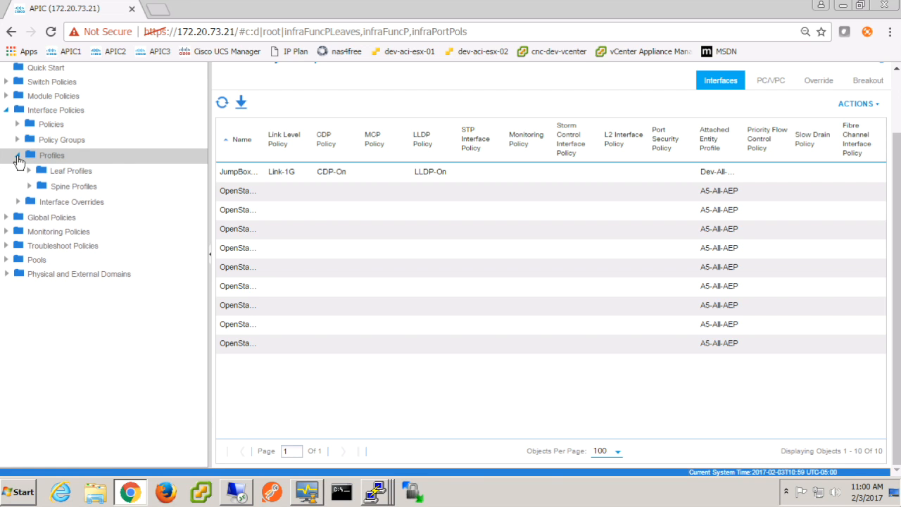
{"action": "left_click", "coordinate": [29, 172]}
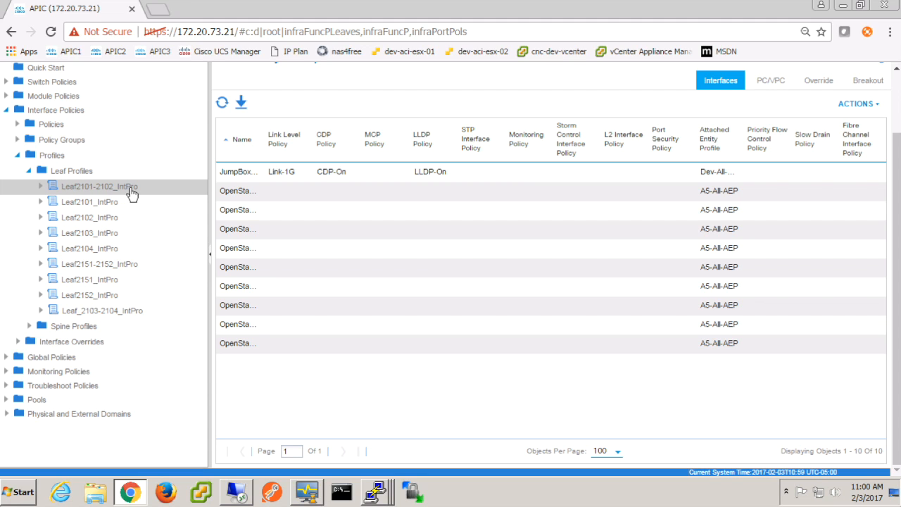
{"action": "left_click", "coordinate": [41, 187]}
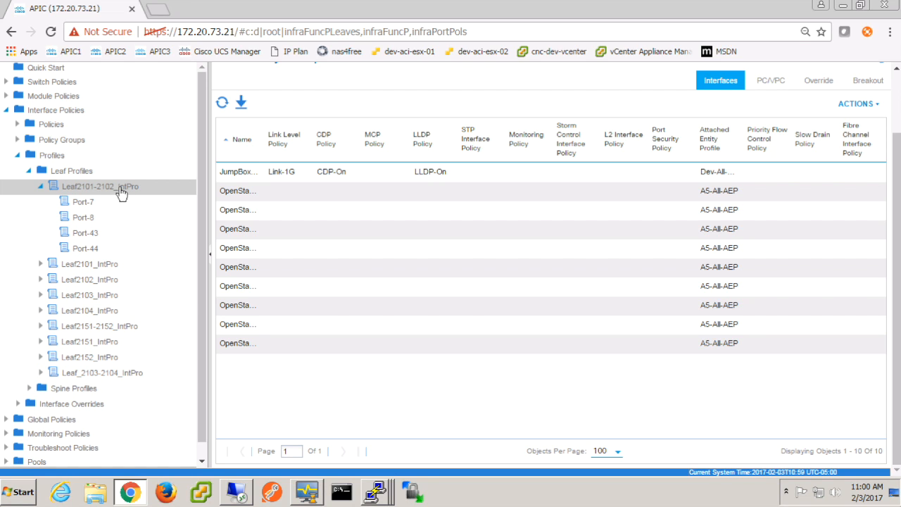
{"action": "right_click", "coordinate": [121, 192]}
{"action": "left_click", "coordinate": [198, 200]}
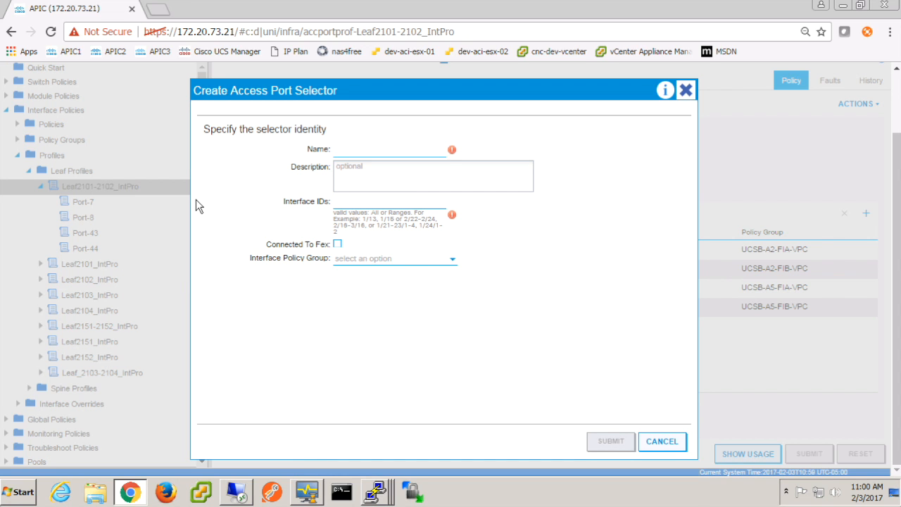
Name the access port selector Port-39-40-PortSel and enter 39-40 as its interface IDs.
{"action": "type", "text": "Port"}
{"action": "type", "text": "-39-40"}
{"action": "type", "text": "_"}
{"action": "key", "text": "BackSpace"}
{"action": "type", "text": "-PortSel"}
{"action": "key", "text": "BackSpace"}
{"action": "key", "text": "BackSpace"}
{"action": "type", "text": "el"}
{"action": "left_click", "coordinate": [353, 201]}
{"action": "type", "text": "39-40"}
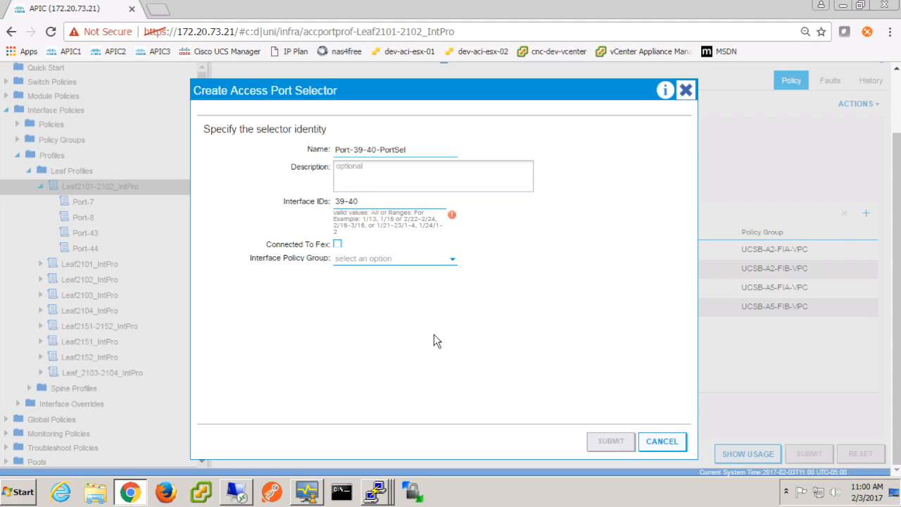
Assign the A2-N5K-VPC interface policy group, correct the interface IDs to 1/39-40 and submit the port selector.
{"action": "left_click", "coordinate": [453, 261]}
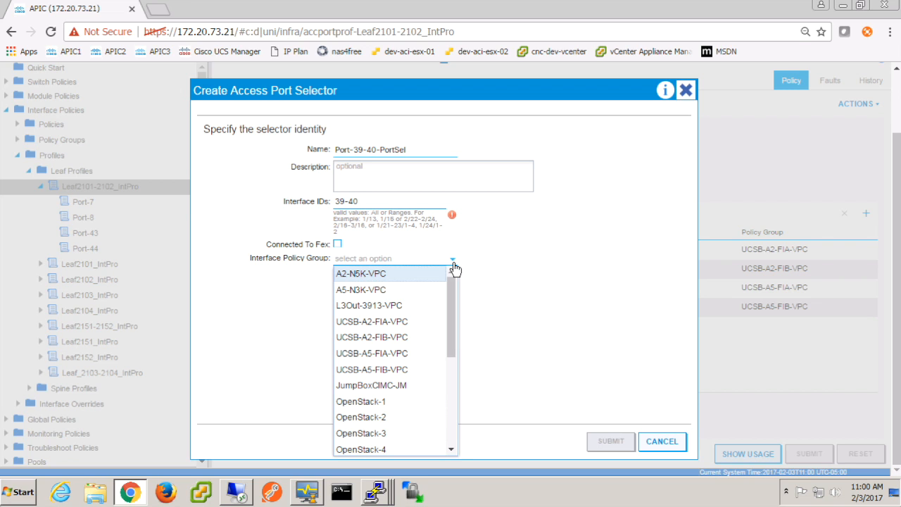
{"action": "left_click", "coordinate": [403, 279]}
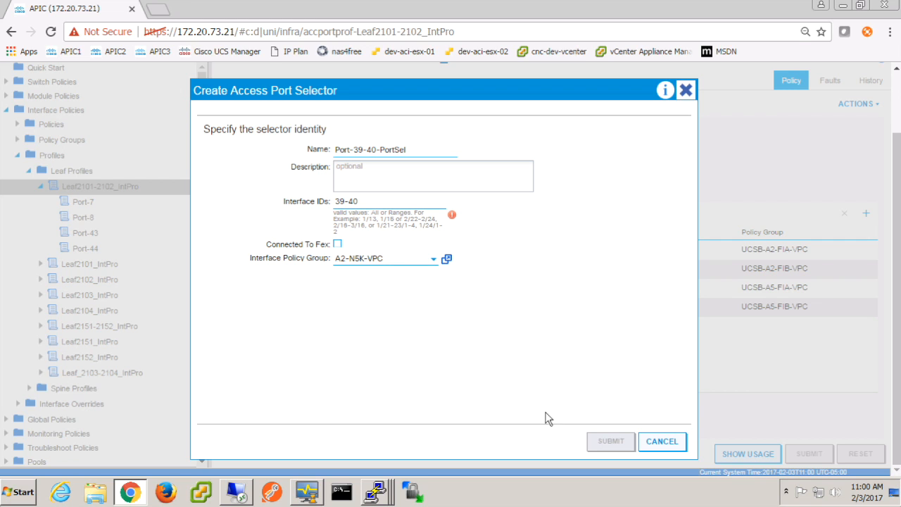
{"action": "left_click", "coordinate": [335, 201]}
{"action": "type", "text": "1/"}
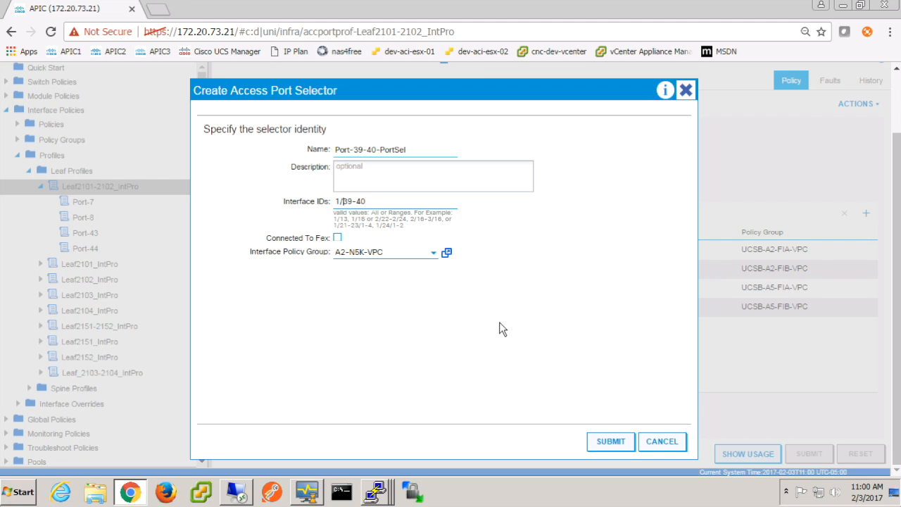
{"action": "left_click", "coordinate": [608, 445]}
{"action": "left_click", "coordinate": [609, 444]}
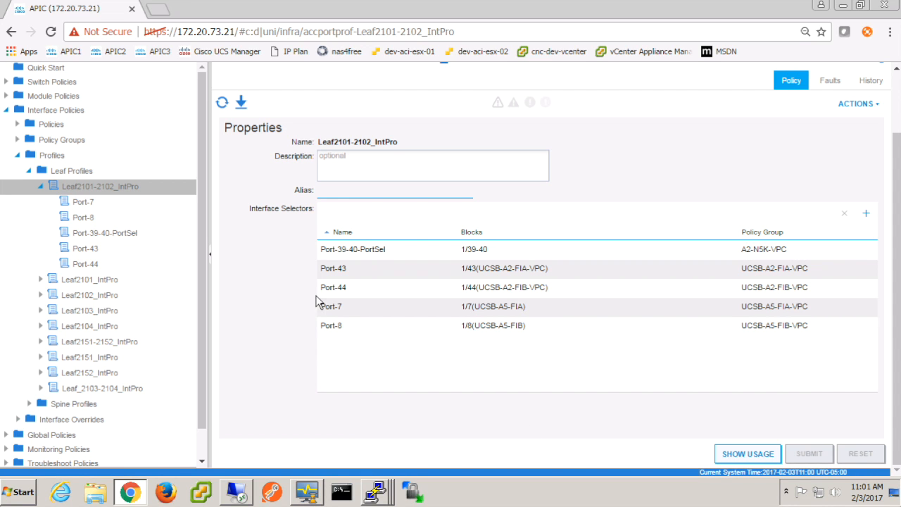
Set the description of port block 1/39-40 in Port-39-40-PortSel to A2-N5K-VPC and submit the changes to the block and selector.
{"action": "left_click", "coordinate": [120, 233]}
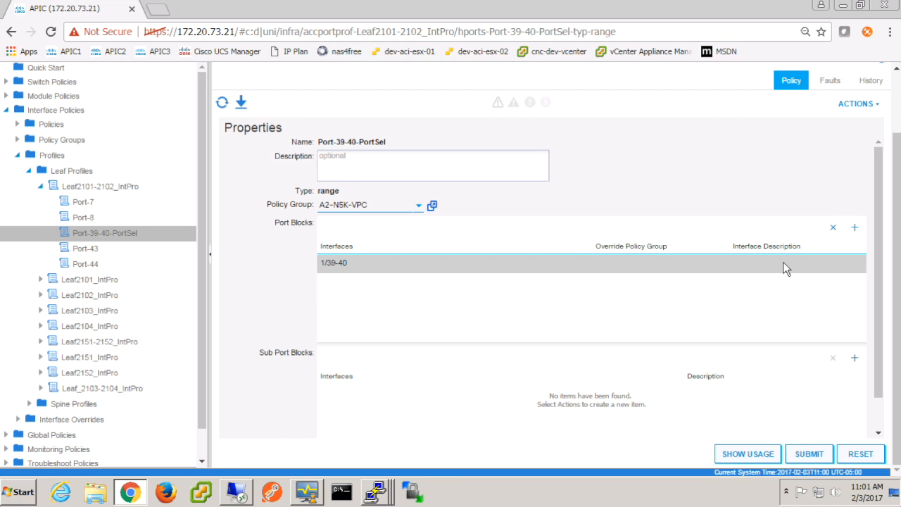
{"action": "double_click", "coordinate": [786, 268]}
{"action": "left_click", "coordinate": [749, 74]}
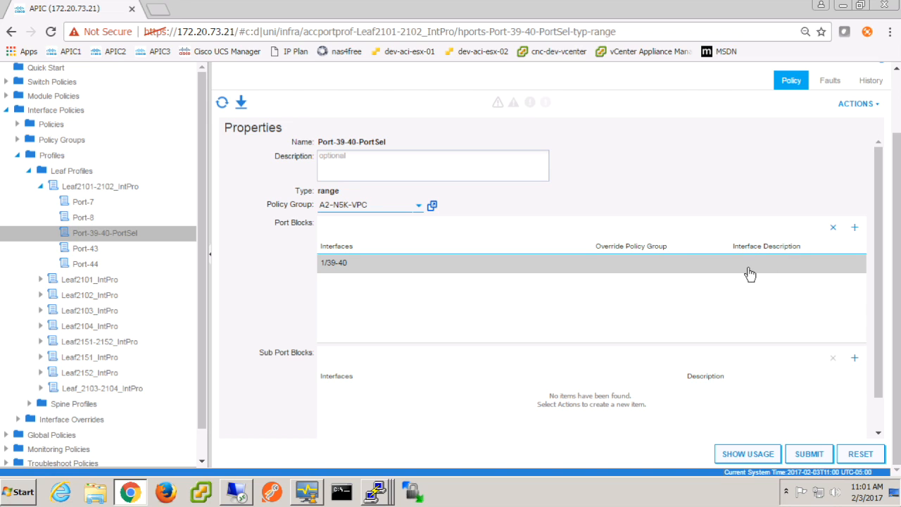
{"action": "double_click", "coordinate": [754, 270]}
{"action": "left_click", "coordinate": [262, 229]}
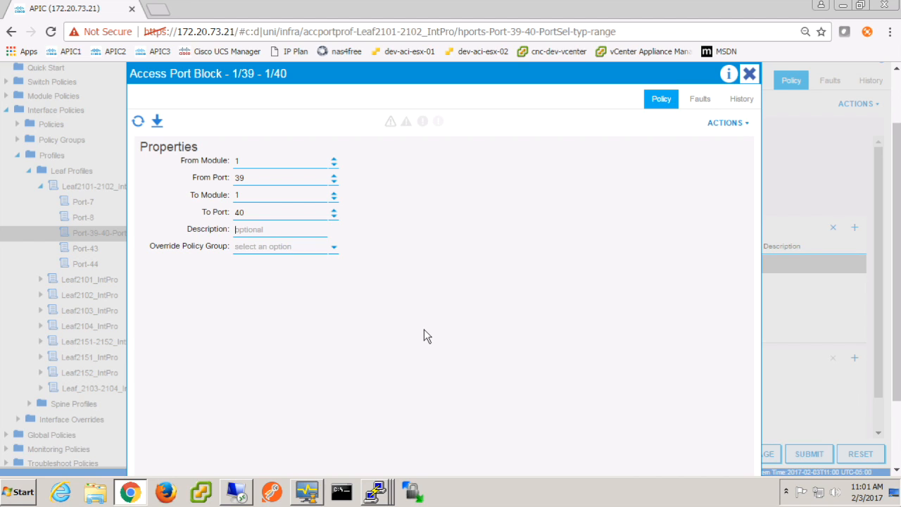
{"action": "type", "text": "A2-N5K-VPC"}
{"action": "scroll", "coordinate": [551, 262], "scroll_direction": "down", "scroll_amount": 3}
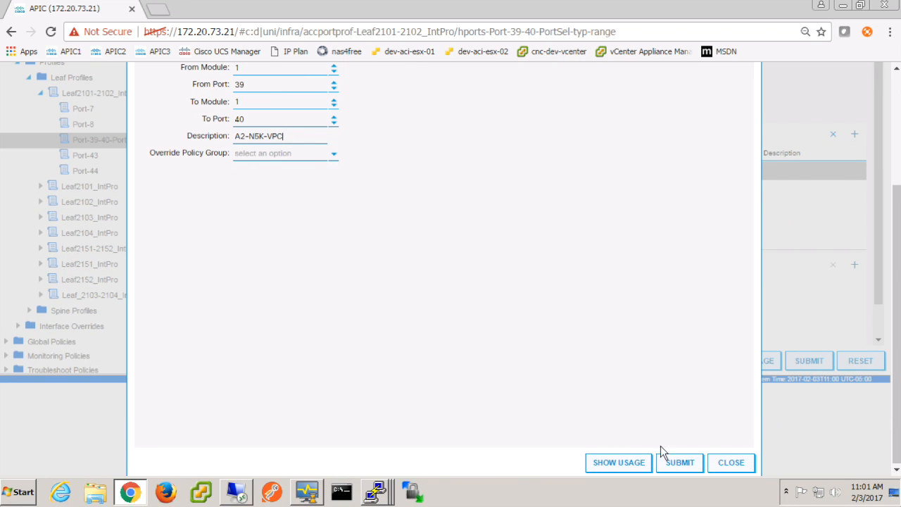
{"action": "left_click", "coordinate": [670, 460]}
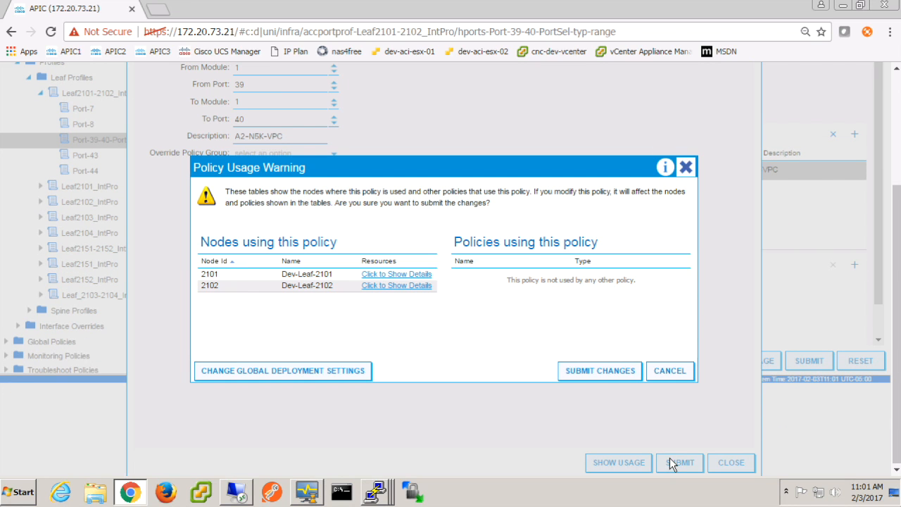
{"action": "left_click", "coordinate": [608, 371]}
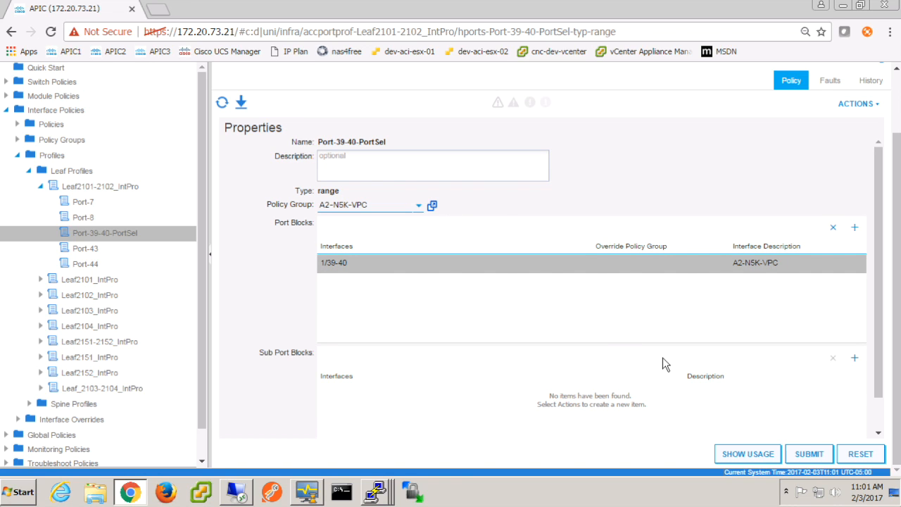
{"action": "left_click", "coordinate": [801, 455]}
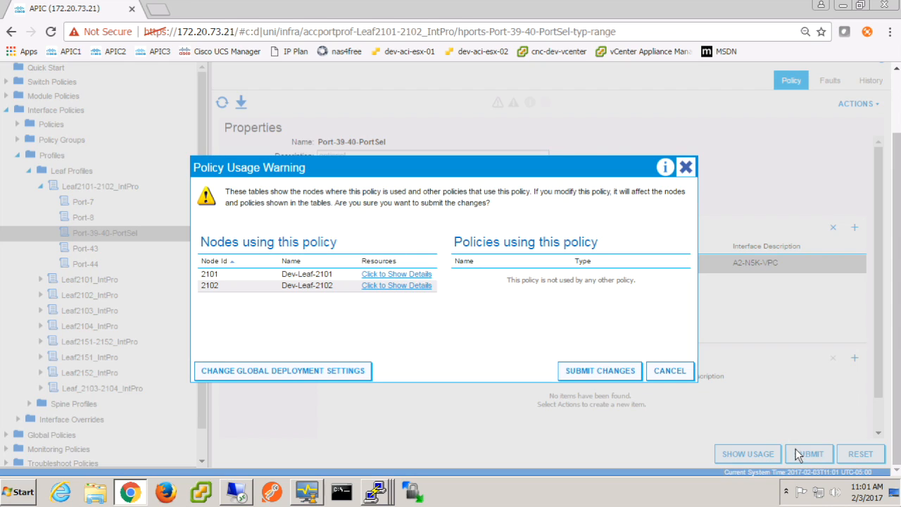
{"action": "left_click", "coordinate": [582, 371]}
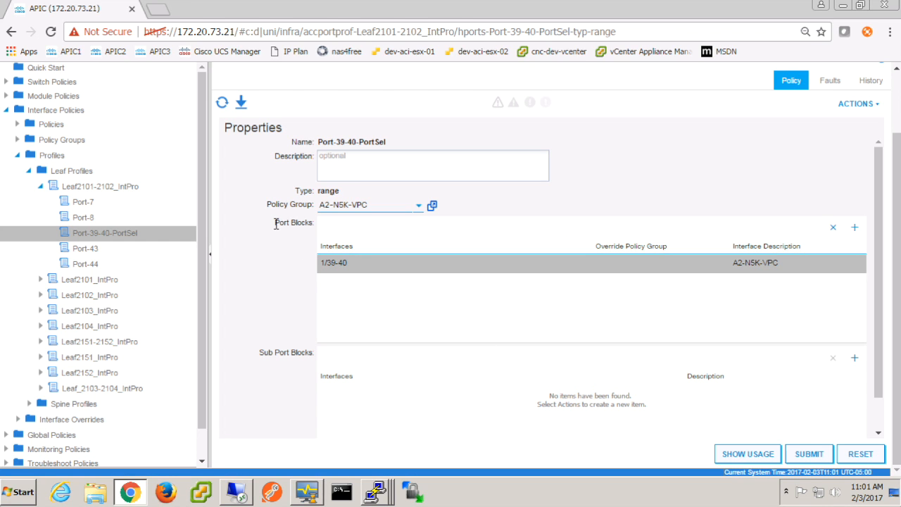
In the fabric inventory, list the interfaces of VPC domain 101 on Dev-Leaf-2101 in Pod 1.
{"action": "scroll", "coordinate": [276, 223], "scroll_direction": "up", "scroll_amount": 2}
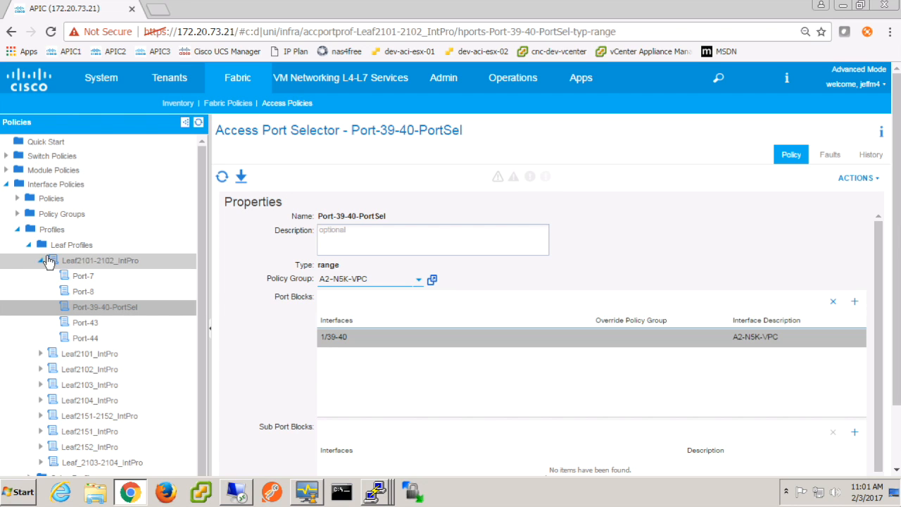
{"action": "left_click", "coordinate": [17, 230]}
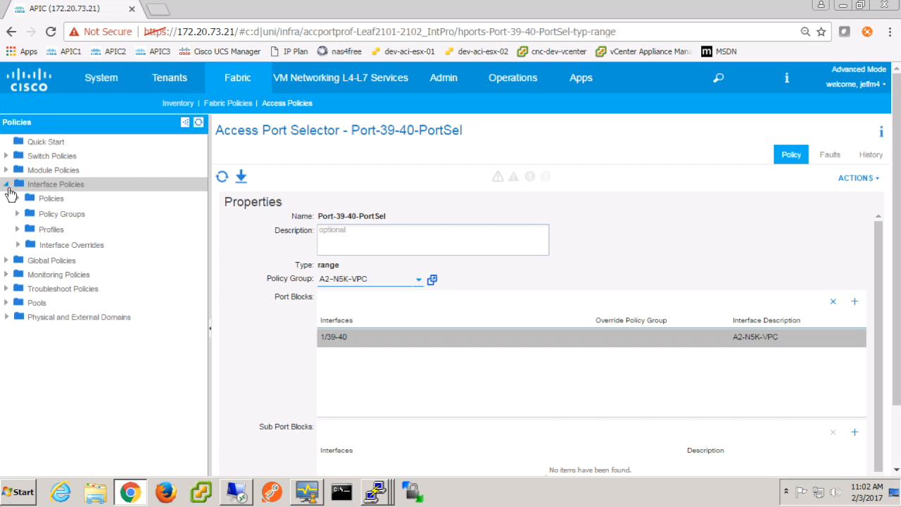
{"action": "left_click", "coordinate": [6, 183]}
{"action": "left_click", "coordinate": [179, 104]}
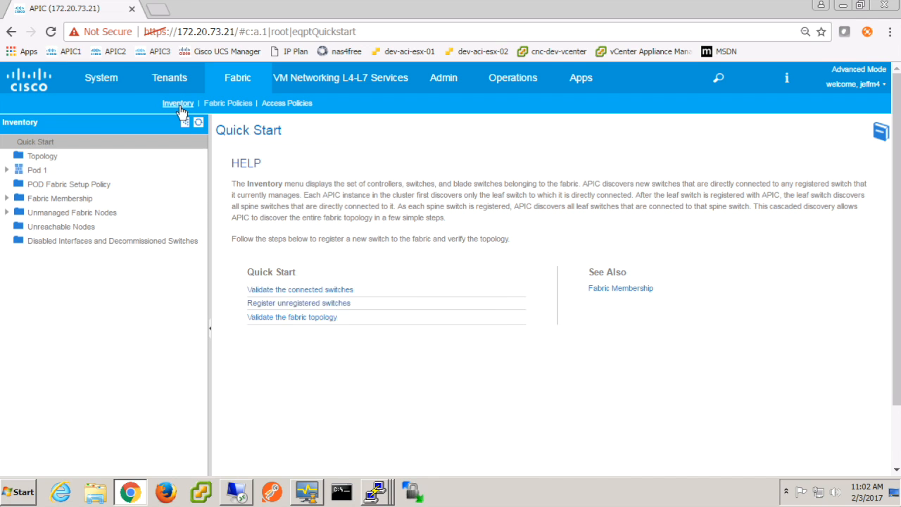
{"action": "left_click", "coordinate": [6, 171]}
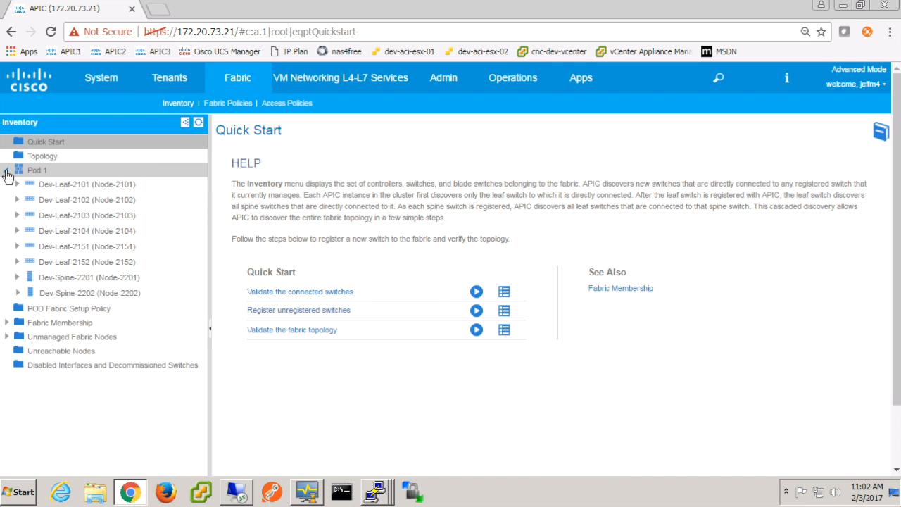
{"action": "left_click", "coordinate": [17, 184]}
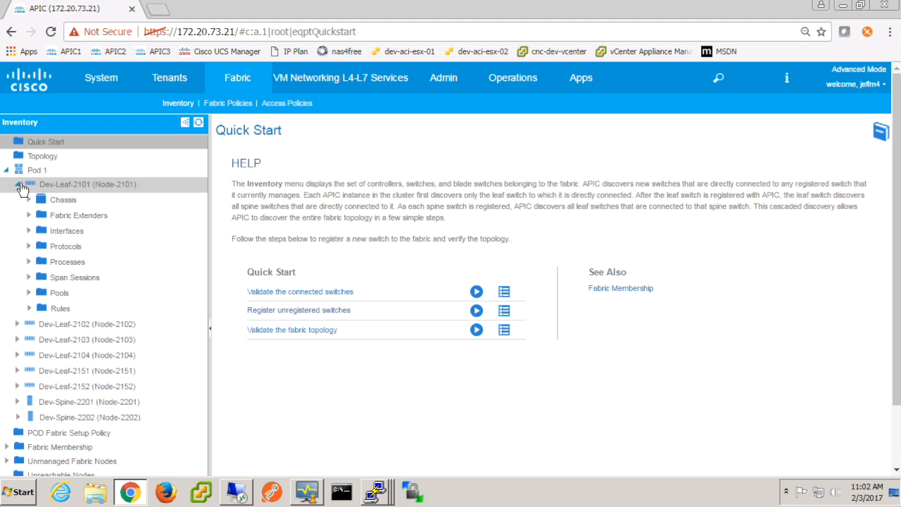
{"action": "left_click", "coordinate": [29, 231]}
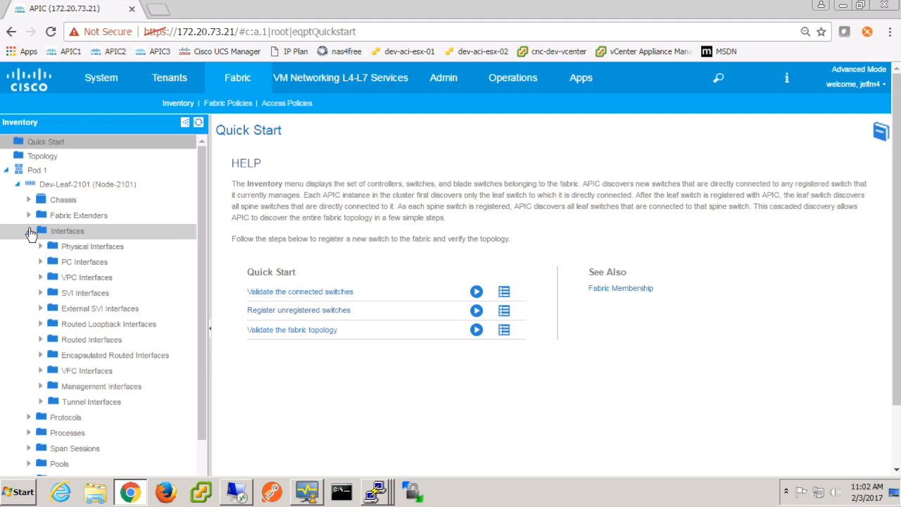
{"action": "left_click", "coordinate": [40, 277]}
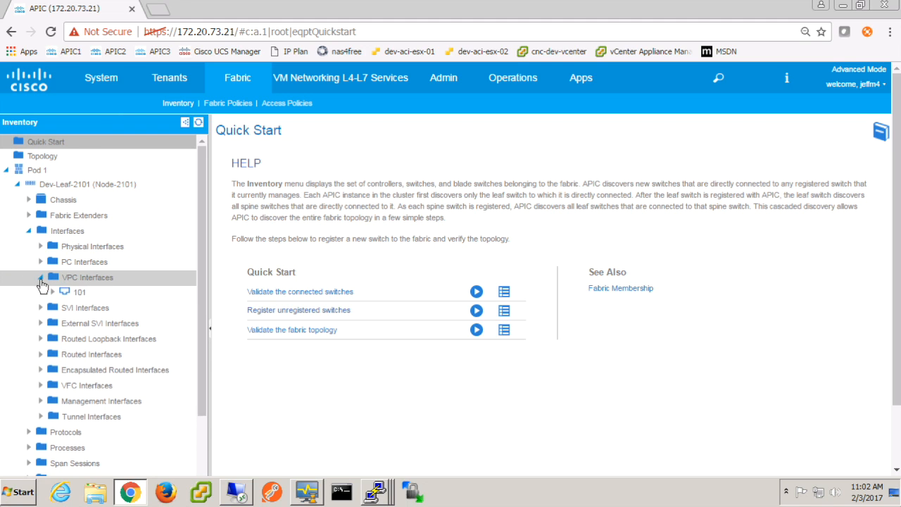
{"action": "left_click", "coordinate": [50, 293]}
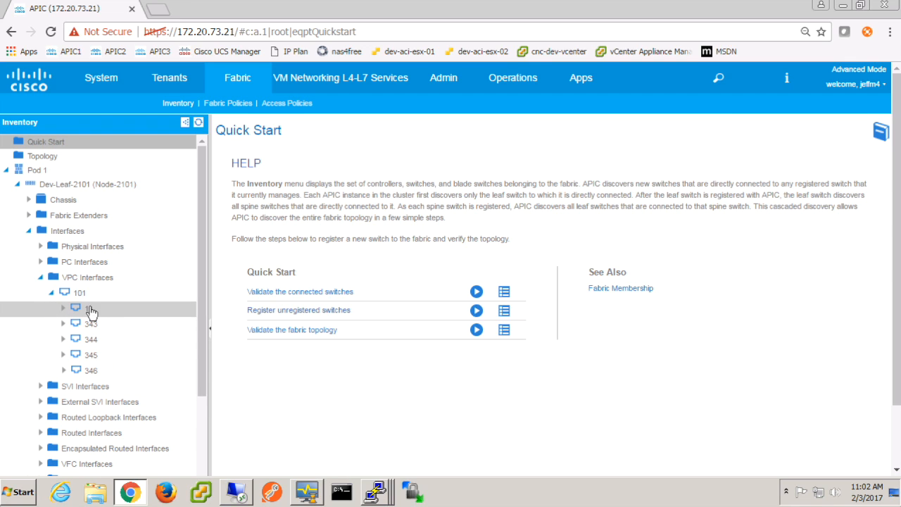
Examine the port channels under VPC interfaces 343 through 346 to find the one for A2-N5K-VPC.
{"action": "left_click", "coordinate": [64, 326]}
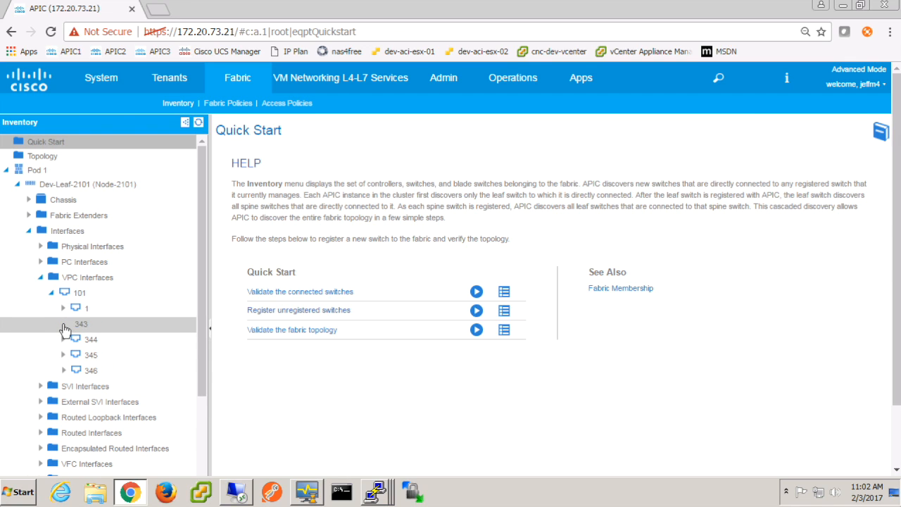
{"action": "left_click", "coordinate": [63, 324]}
{"action": "left_click", "coordinate": [63, 340]}
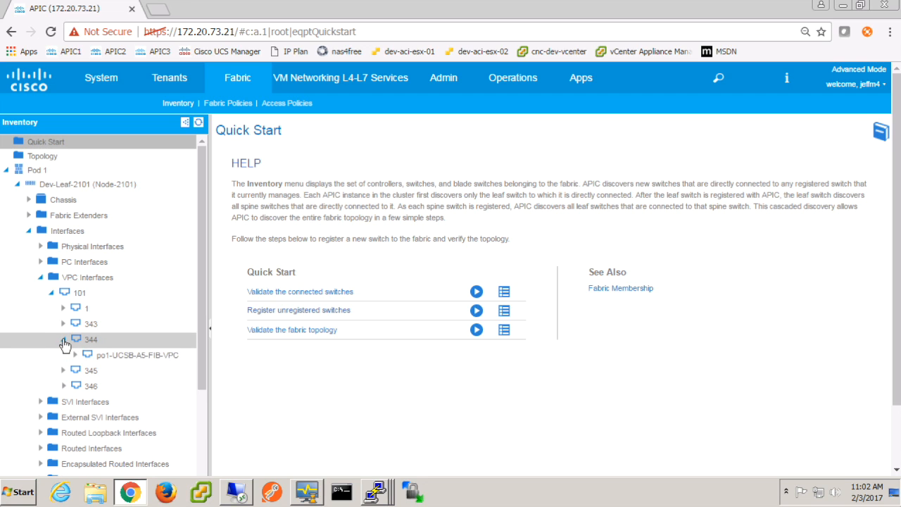
{"action": "left_click", "coordinate": [63, 340]}
{"action": "left_click", "coordinate": [64, 355]}
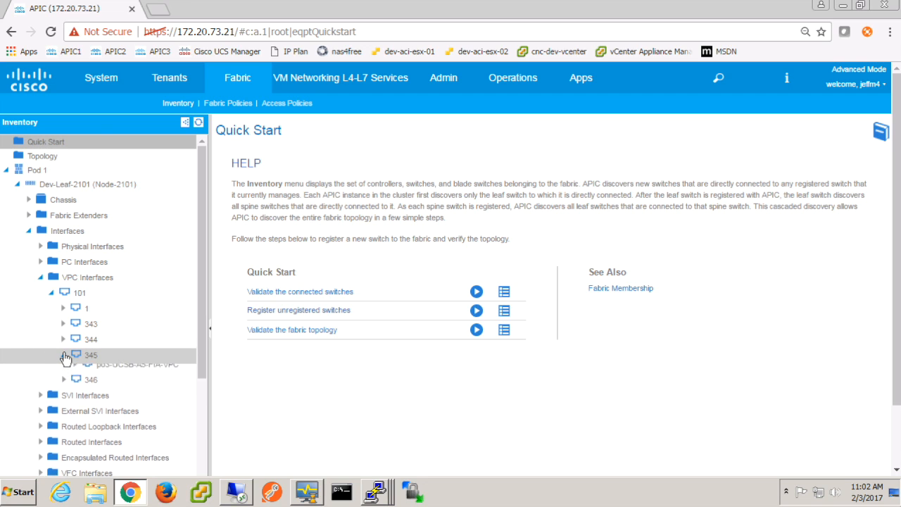
{"action": "left_click", "coordinate": [64, 355]}
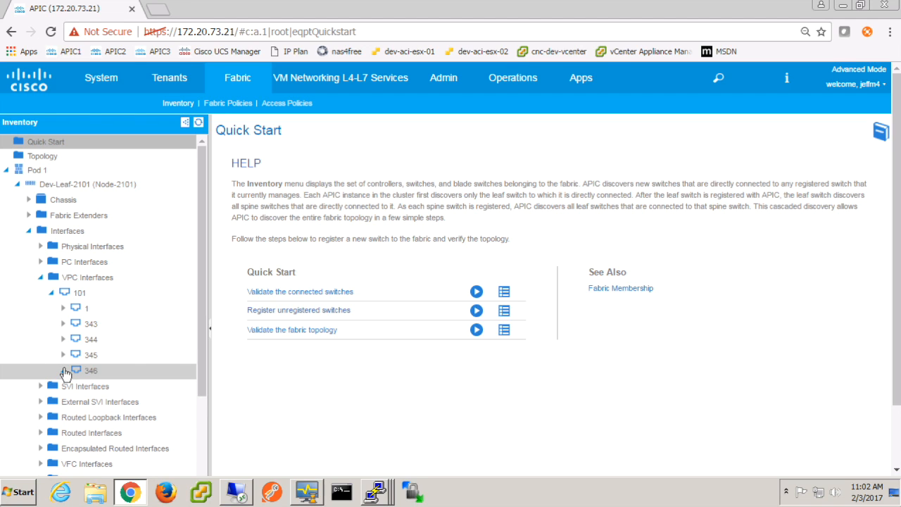
{"action": "left_click", "coordinate": [64, 370]}
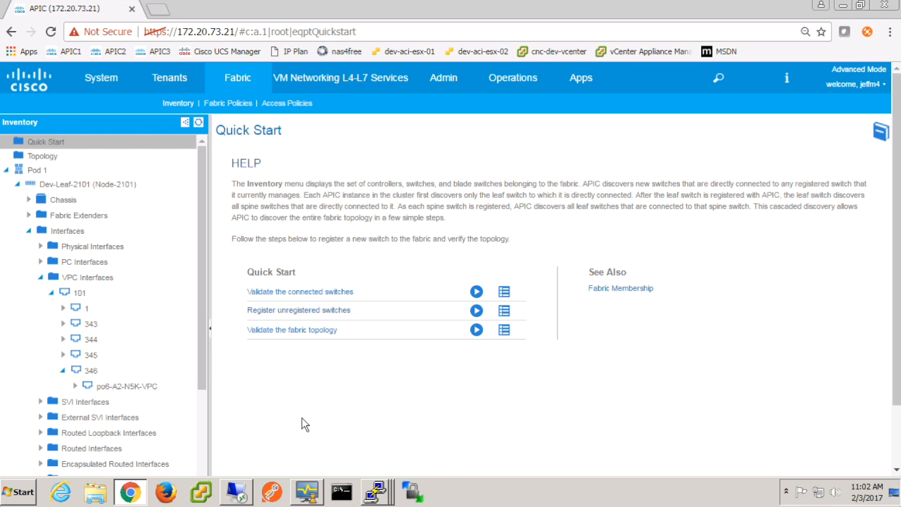
Switch to the PuTTY session on Dev-Leaf-2102 and check the VPC status with show vpc.
{"action": "left_click", "coordinate": [368, 497]}
{"action": "left_click", "coordinate": [428, 461]}
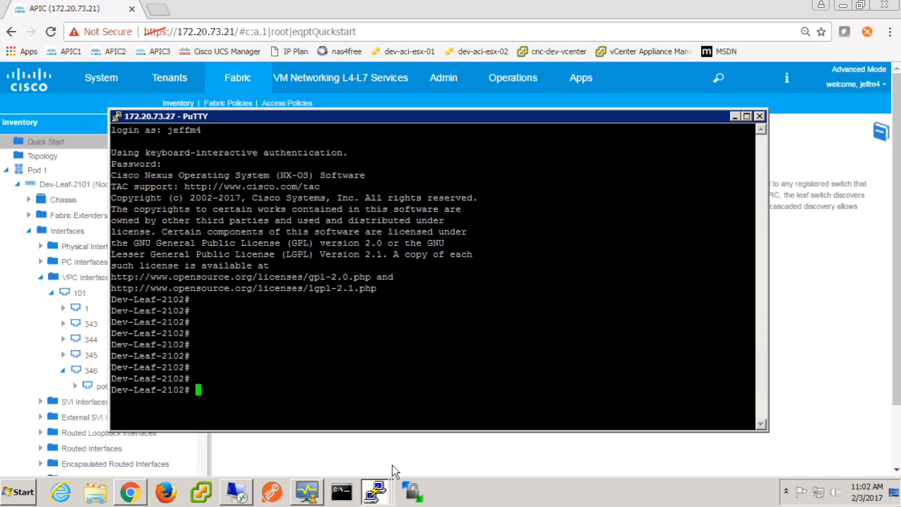
{"action": "key", "text": "Return"}
{"action": "key", "text": "Return"}
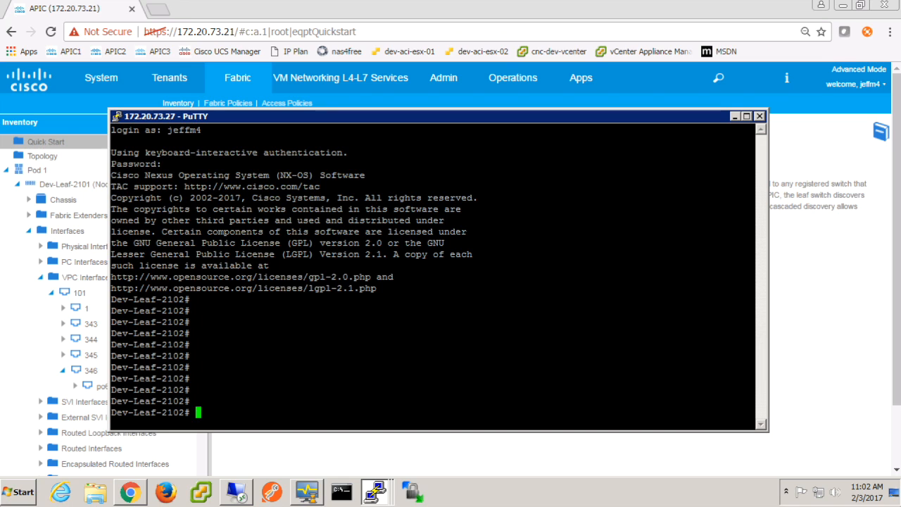
{"action": "type", "text": "show vpc"}
{"action": "key", "text": "Return"}
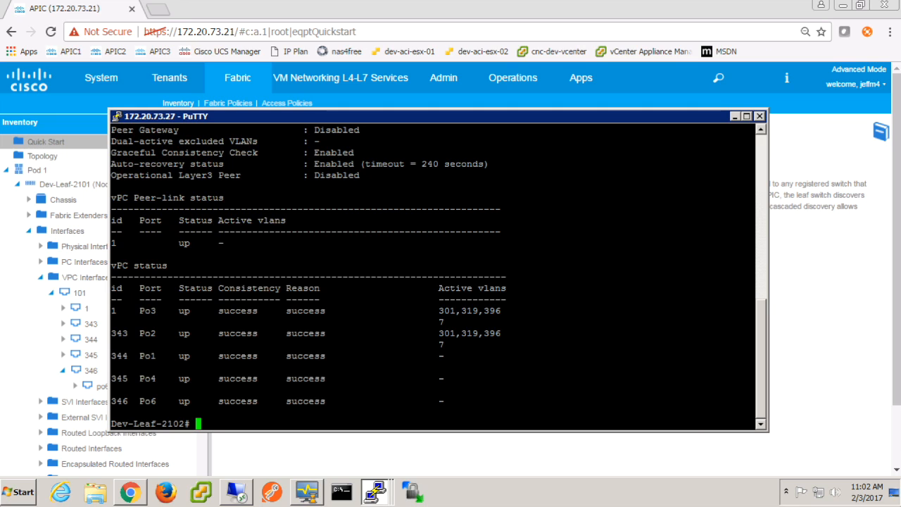
On Dev-Leaf-2102, run show port-ch summ int port-channel 6 and highlight the row with its status and member ports.
{"action": "type", "text": "so"}
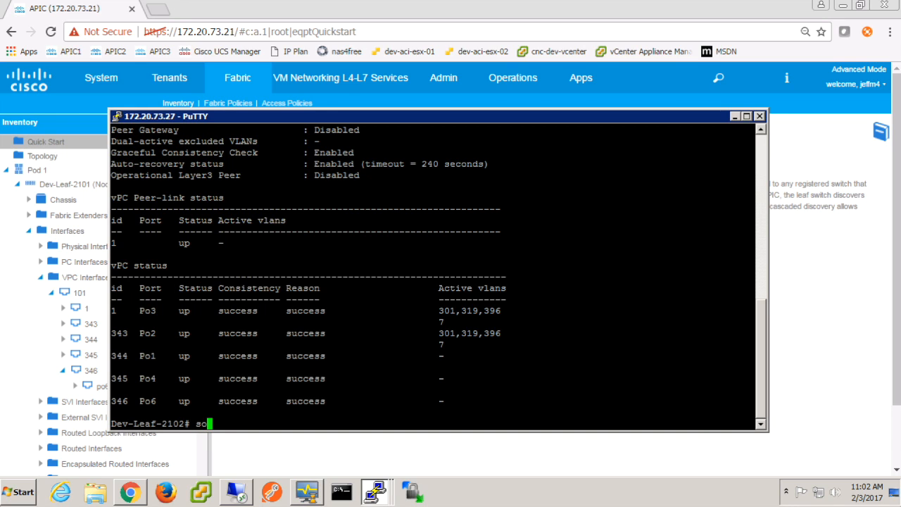
{"action": "key", "text": "BackSpace"}
{"action": "type", "text": "how vpc summ"}
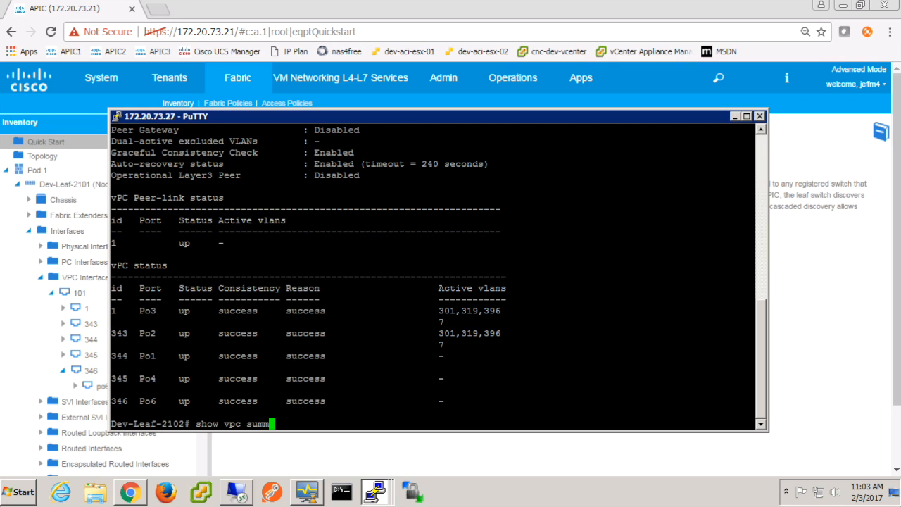
{"action": "key", "text": "BackSpace"}
{"action": "key", "text": "BackSpace"}
{"action": "key", "text": "BackSpace"}
{"action": "key", "text": "BackSpace"}
{"action": "key", "text": "BackSpace"}
{"action": "key", "text": "BackSpace"}
{"action": "key", "text": "BackSpace"}
{"action": "key", "text": "BackSpace"}
{"action": "type", "text": "port-ch summ int "}
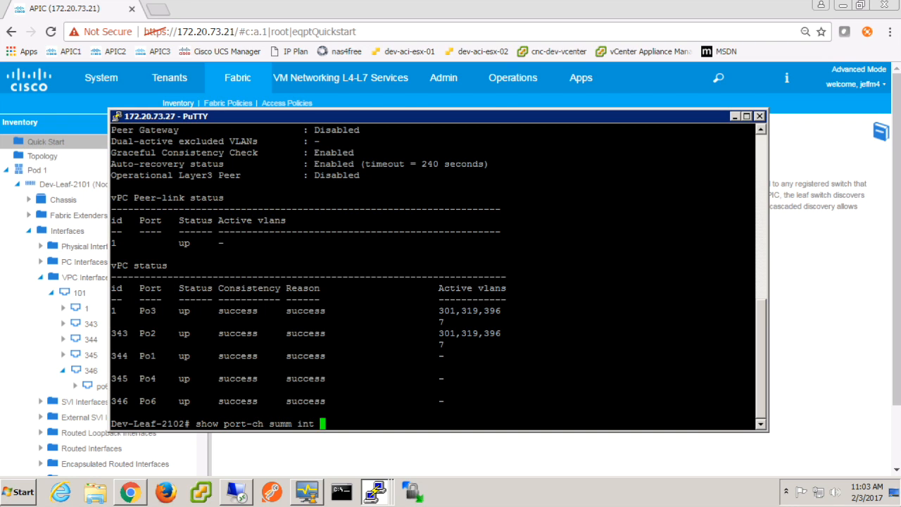
{"action": "type", "text": "po"}
{"action": "key", "text": "Tab"}
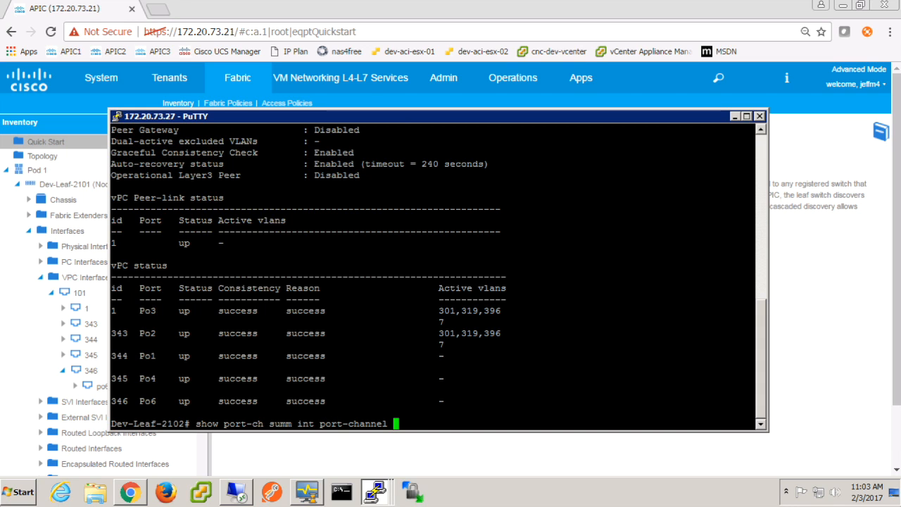
{"action": "type", "text": "6"}
{"action": "key", "text": "Return"}
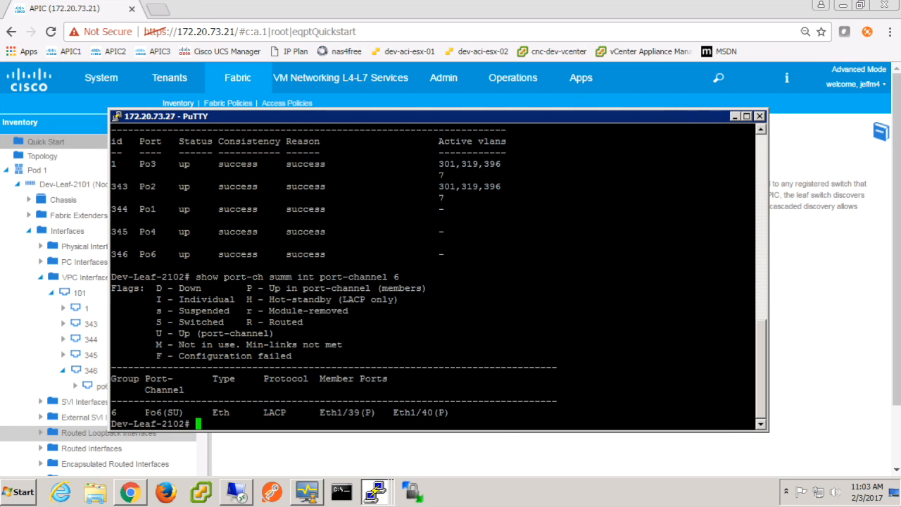
{"action": "left_click_drag", "start_coordinate": [146, 413], "coordinate": [455, 412]}
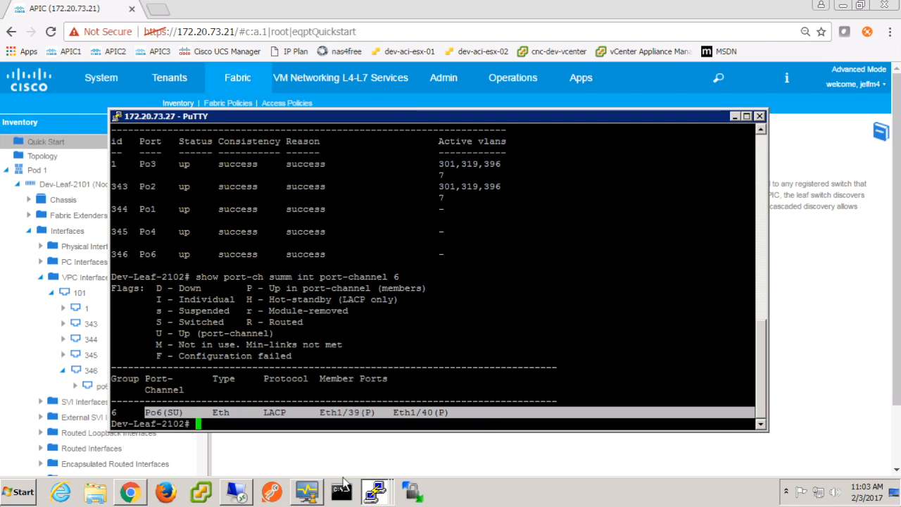
Switch to the PuTTY session on a2-n5k-a and rerun show port-channel summ int port-channel 5 to compare with the earlier output.
{"action": "left_click", "coordinate": [374, 492]}
{"action": "left_click", "coordinate": [377, 405]}
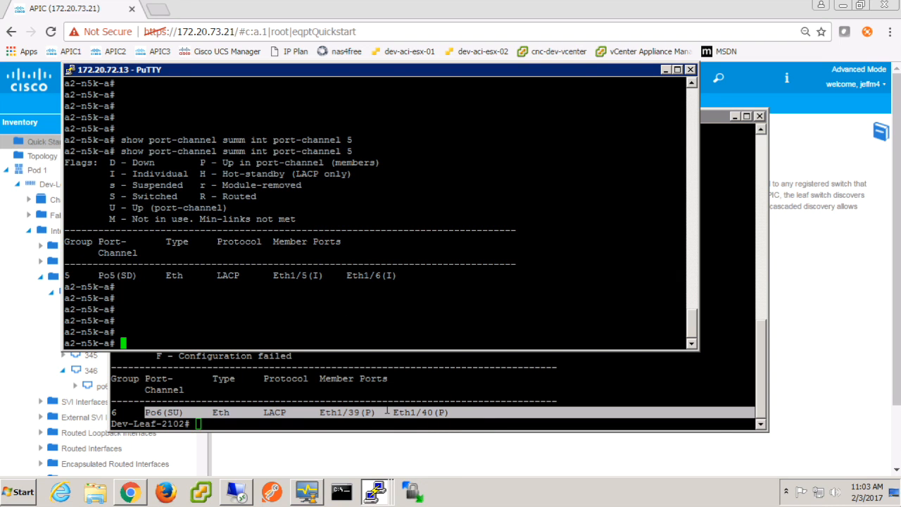
{"action": "key", "text": "Return"}
{"action": "key", "text": "Return"}
{"action": "key", "text": "Return"}
{"action": "key", "text": "Return"}
{"action": "key", "text": "Up"}
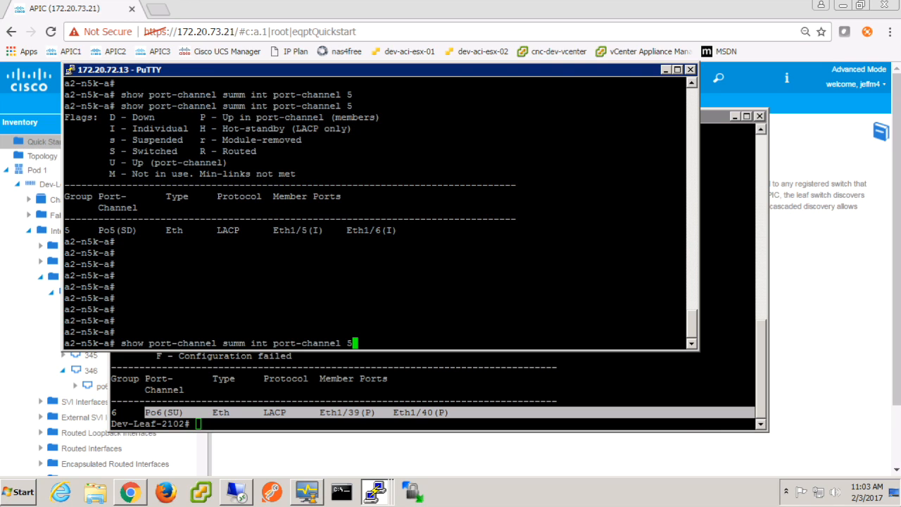
{"action": "left_click_drag", "start_coordinate": [92, 230], "coordinate": [431, 230]}
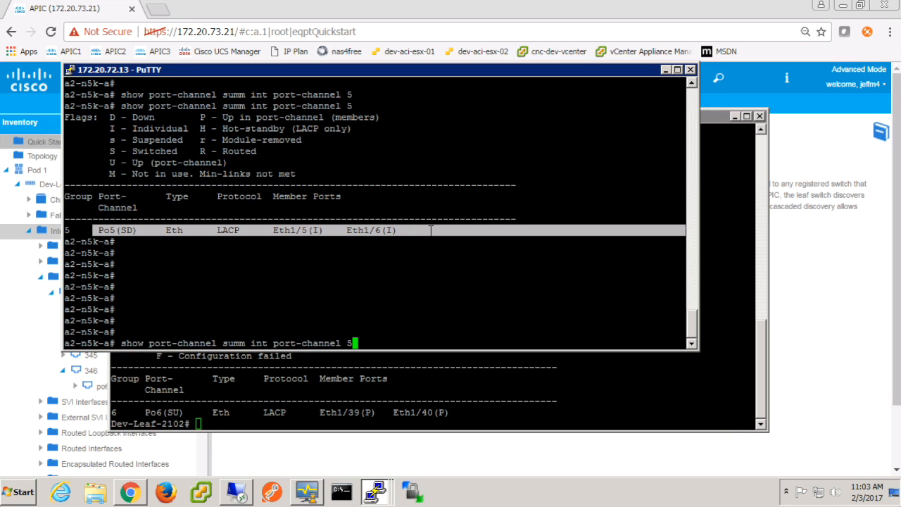
{"action": "key", "text": "Return"}
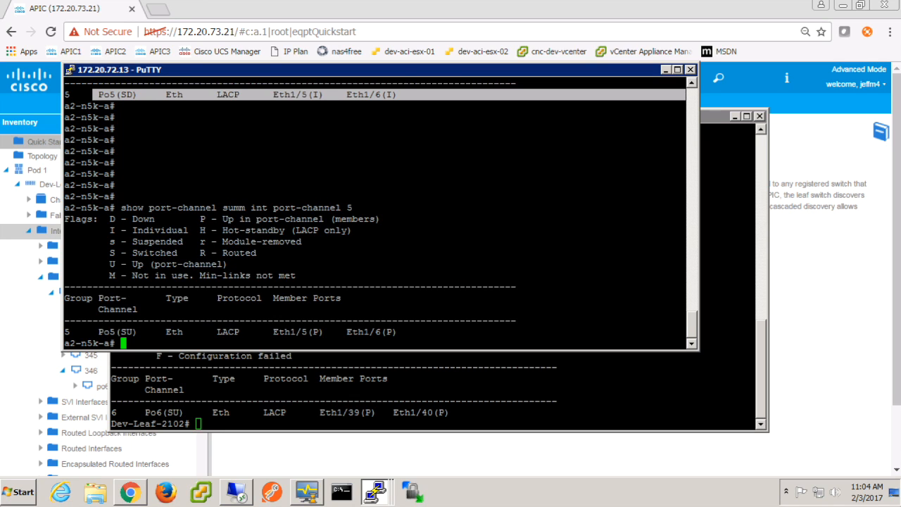
Check the state of host 172.22.120.101 in EMCO Ping Monitor, and return to the APIC in Chrome.
{"action": "left_click", "coordinate": [845, 271]}
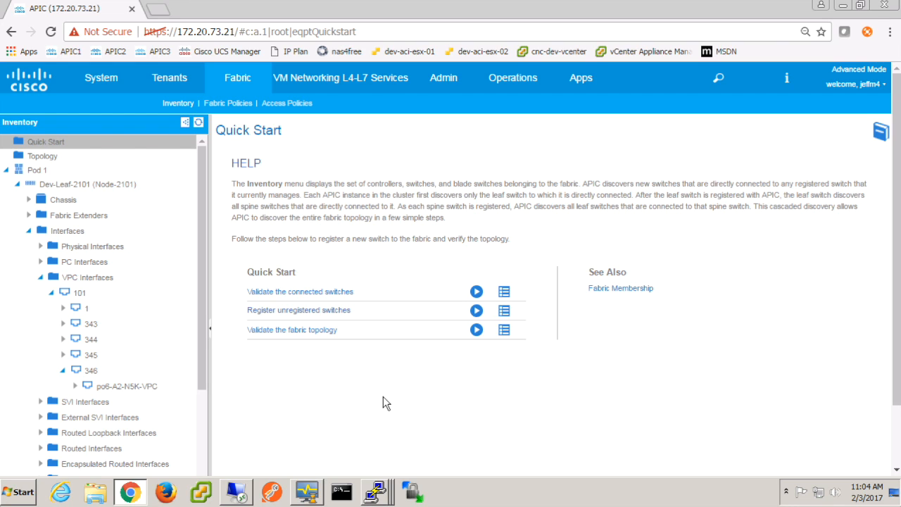
{"action": "left_click", "coordinate": [307, 492]}
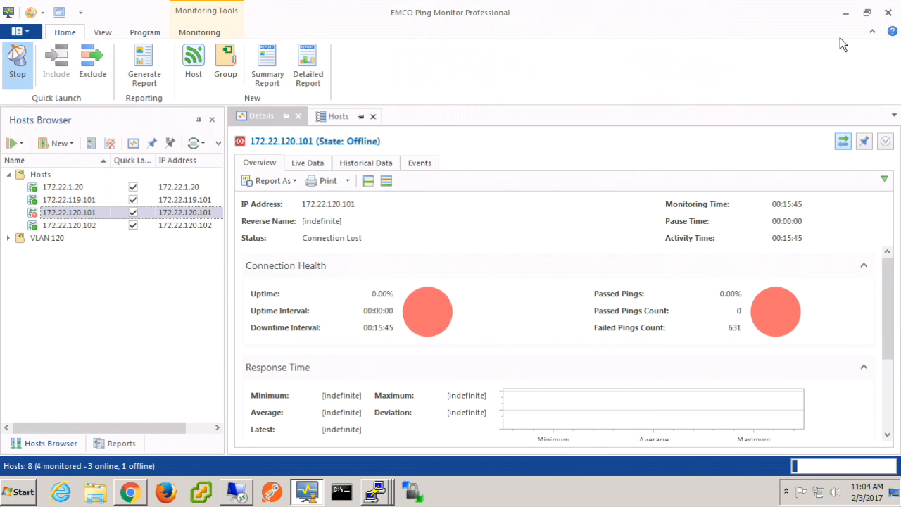
{"action": "left_click", "coordinate": [846, 14]}
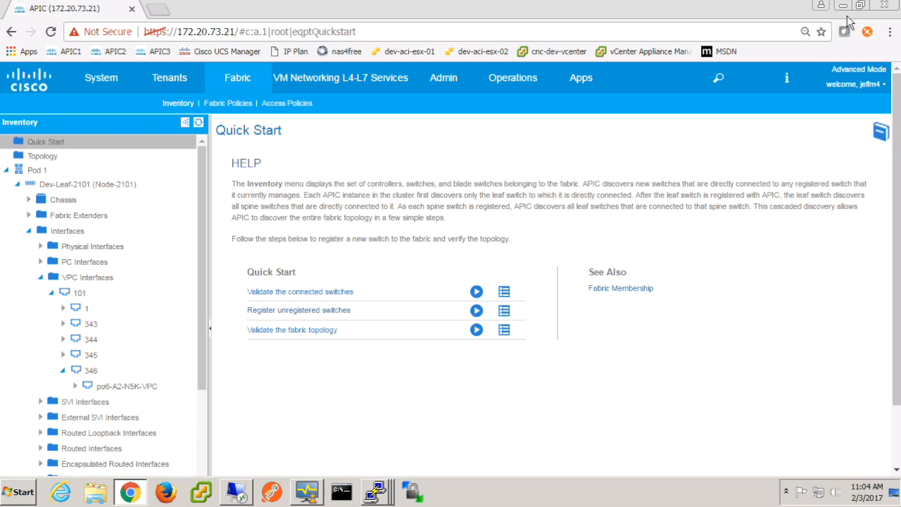
In tenant Enterprise_JM, open VLAN_120_EPG under the ACI-MIG-Demo application profile and view its operational client end-points.
{"action": "left_click", "coordinate": [169, 80]}
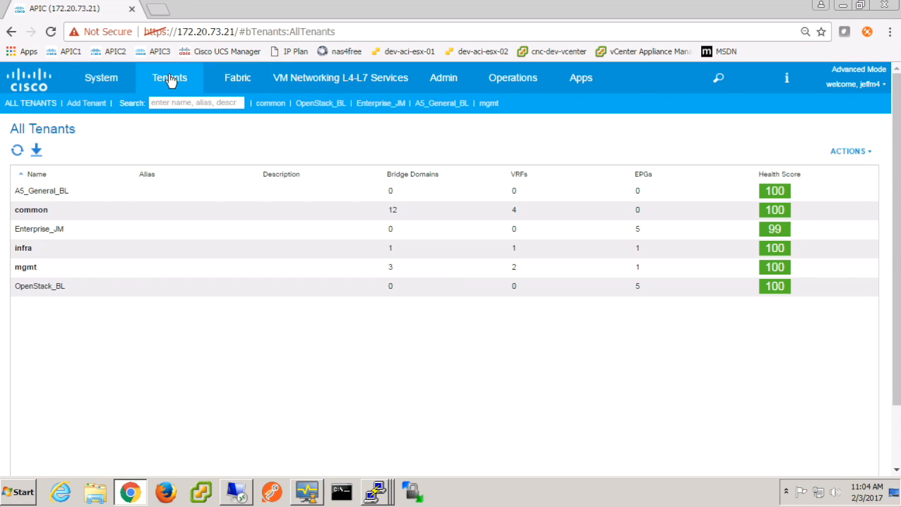
{"action": "double_click", "coordinate": [72, 234]}
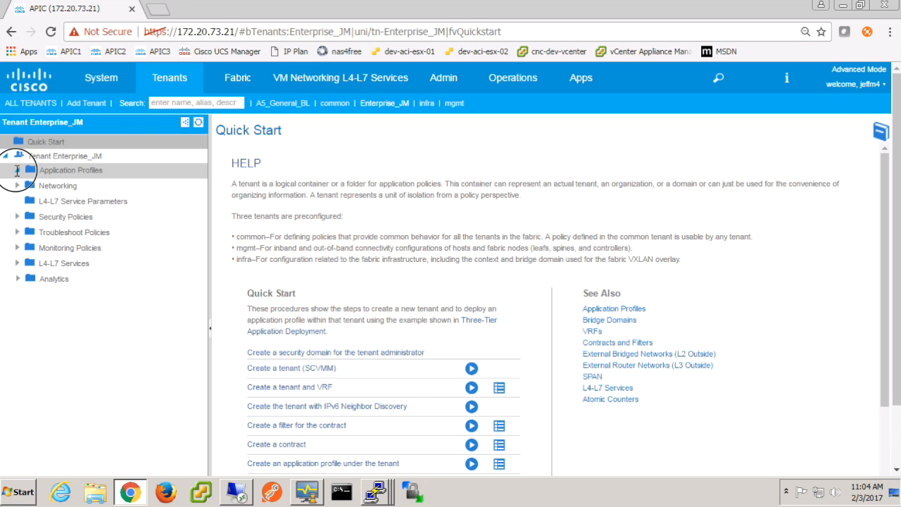
{"action": "left_click", "coordinate": [17, 171]}
{"action": "left_click", "coordinate": [30, 188]}
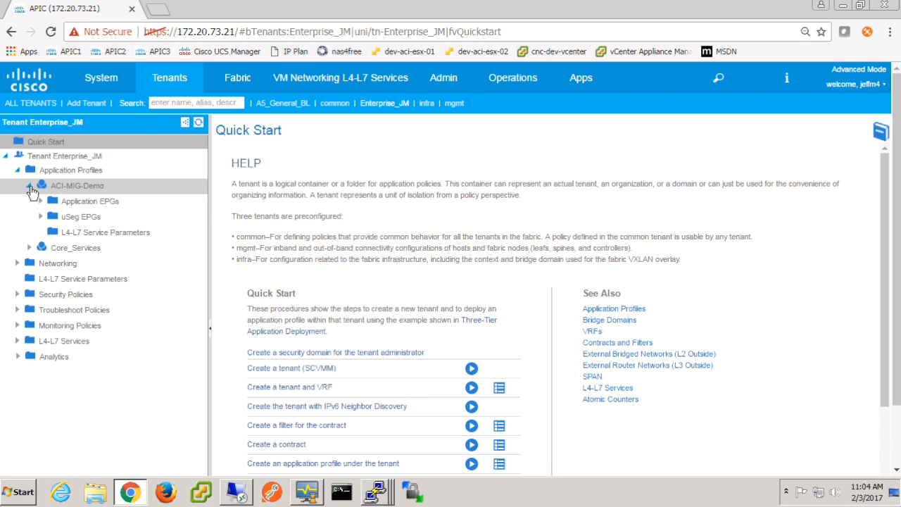
{"action": "left_click", "coordinate": [40, 201]}
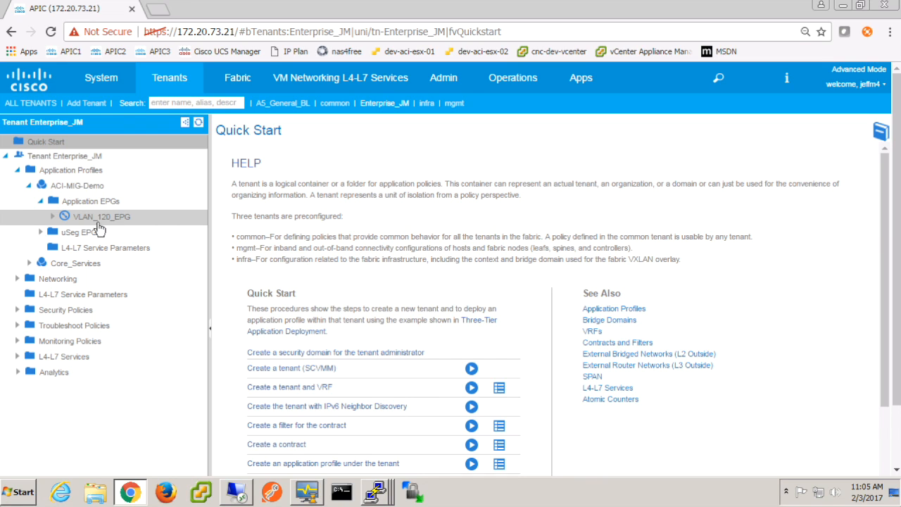
{"action": "left_click", "coordinate": [80, 222]}
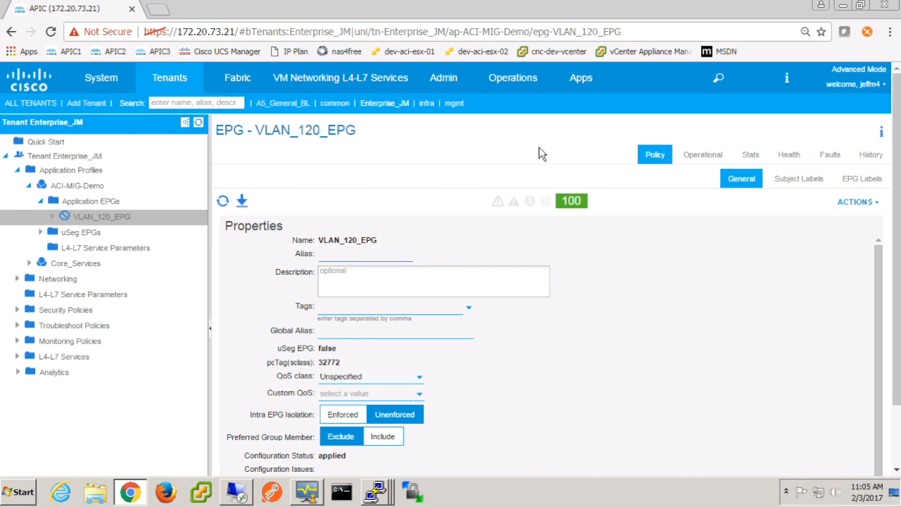
{"action": "left_click", "coordinate": [703, 152]}
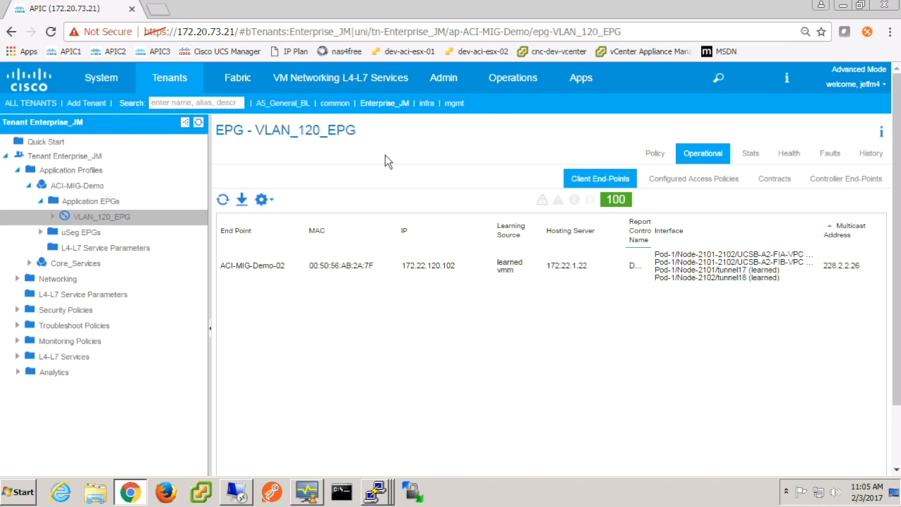
Add a physical domain association to VLAN_120_EPG using the Demo-Phys domain profile.
{"action": "left_click", "coordinate": [52, 217]}
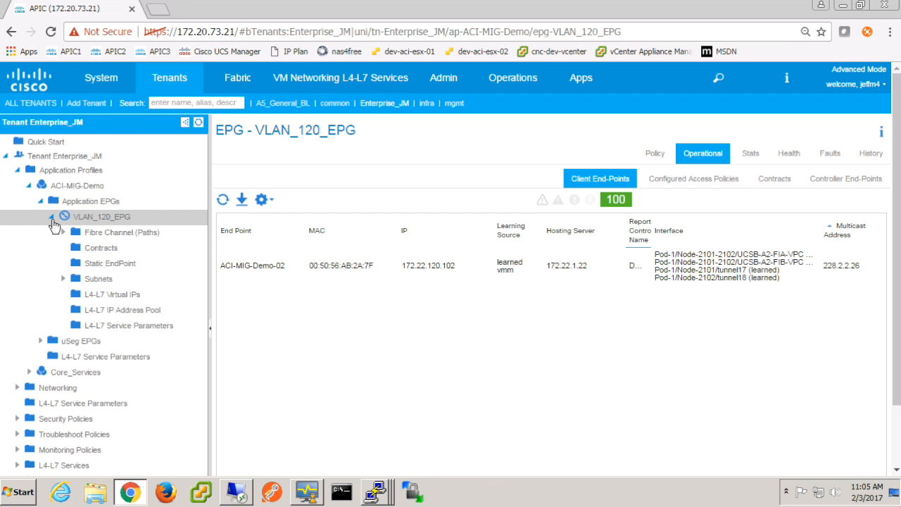
{"action": "left_click", "coordinate": [95, 233]}
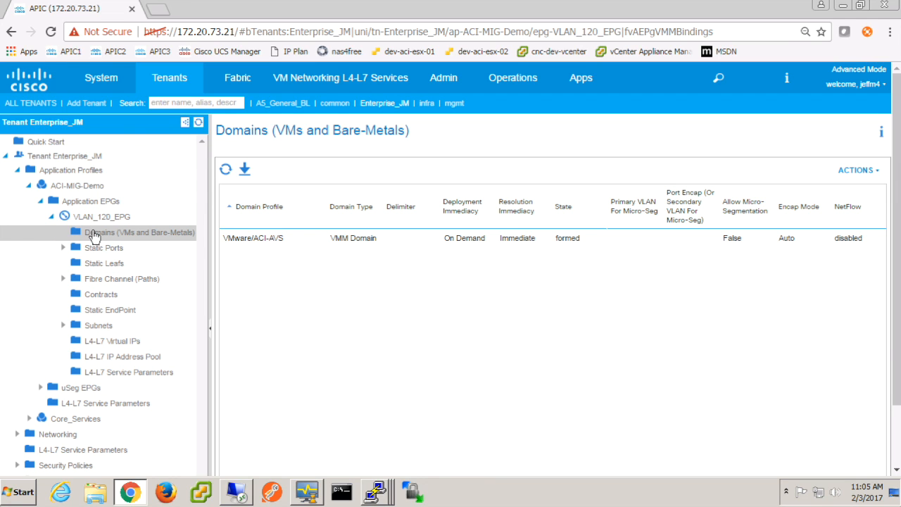
{"action": "right_click", "coordinate": [95, 235]}
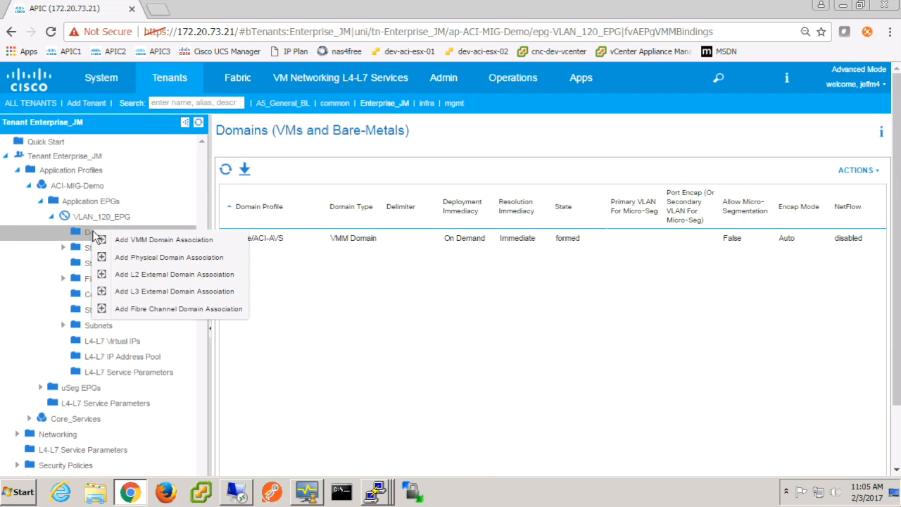
{"action": "left_click", "coordinate": [173, 259]}
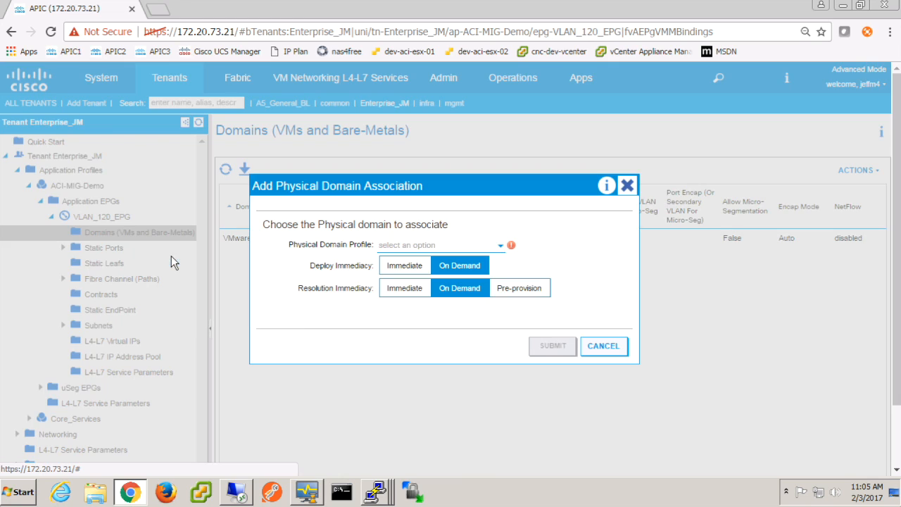
{"action": "left_click", "coordinate": [405, 246]}
{"action": "left_click", "coordinate": [426, 278]}
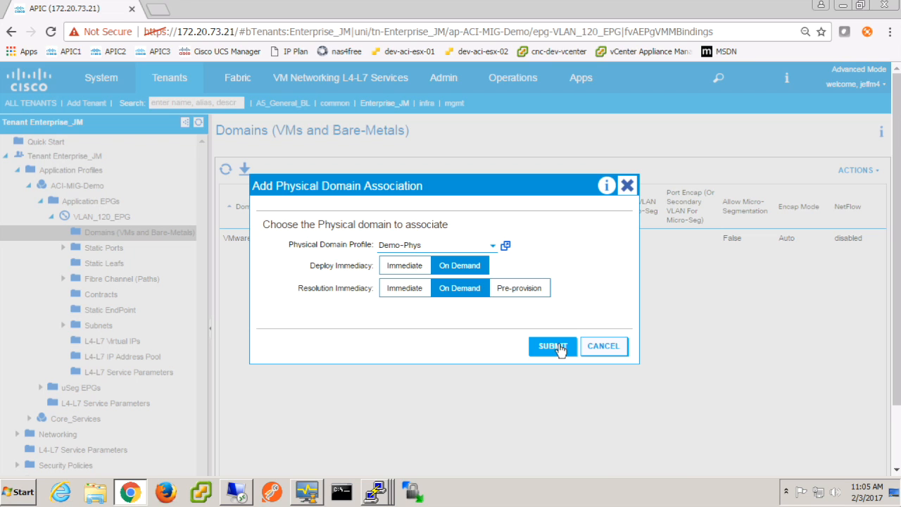
{"action": "left_click", "coordinate": [553, 347]}
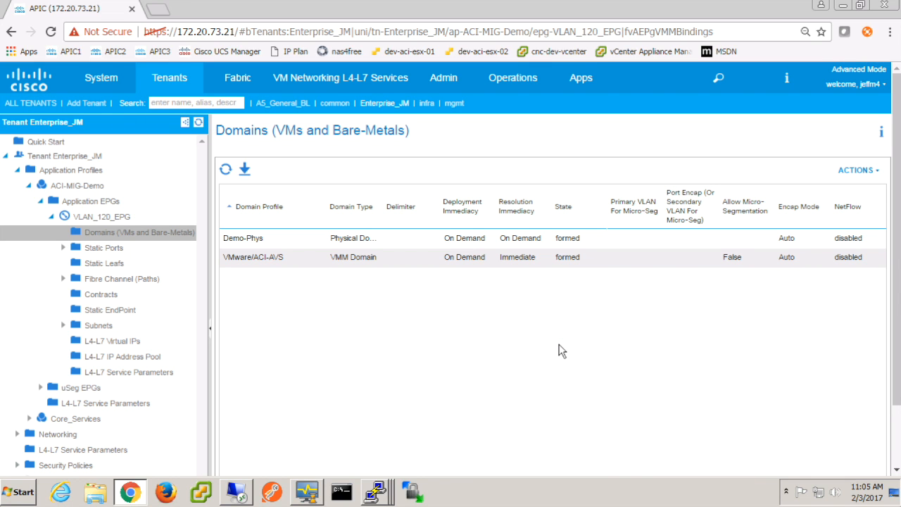
Deploy VLAN_120_EPG statically on the virtual port channel path A2-N5K-VPC of nodes 2101-2102 with port encapsulation VLAN 120.
{"action": "left_click", "coordinate": [64, 248]}
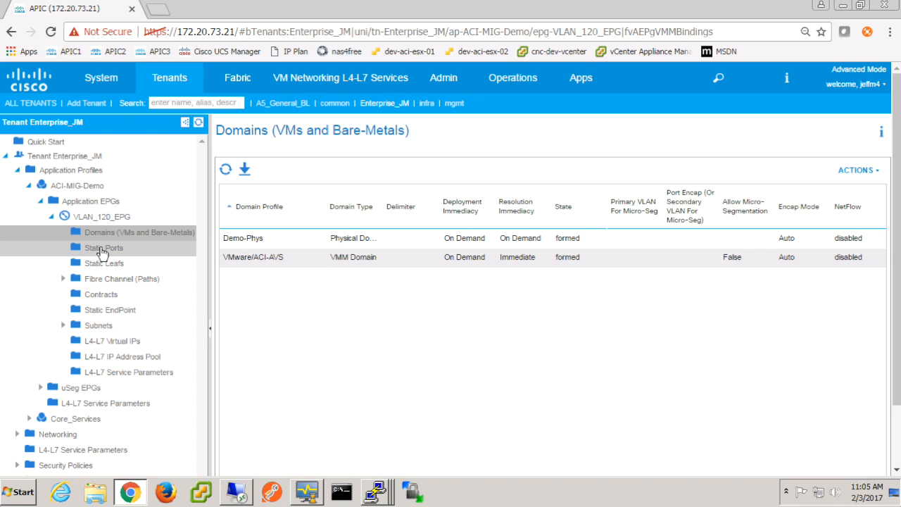
{"action": "right_click", "coordinate": [102, 252]}
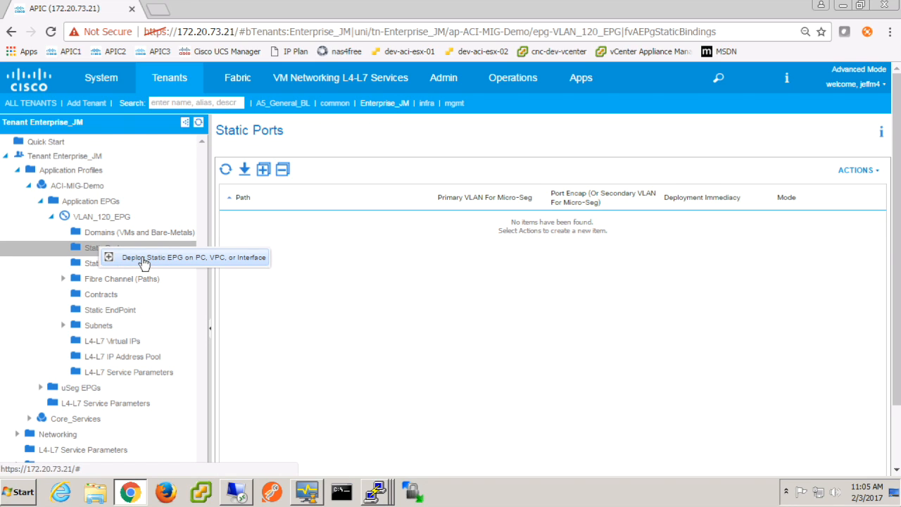
{"action": "left_click", "coordinate": [143, 260]}
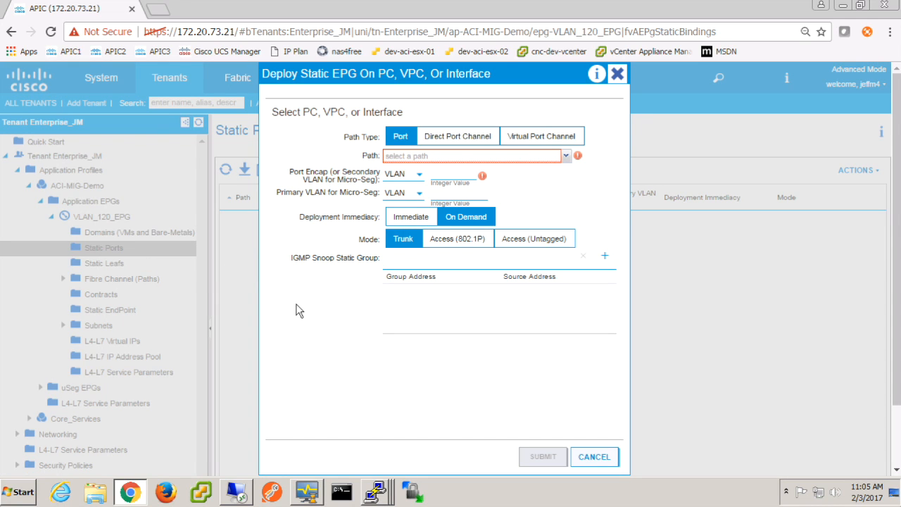
{"action": "left_click", "coordinate": [516, 141]}
{"action": "left_click", "coordinate": [541, 156]}
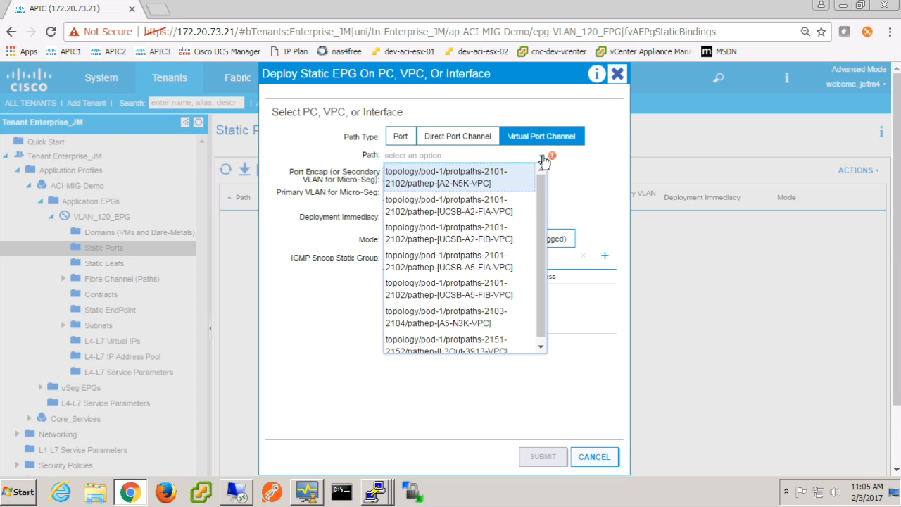
{"action": "left_click", "coordinate": [495, 180]}
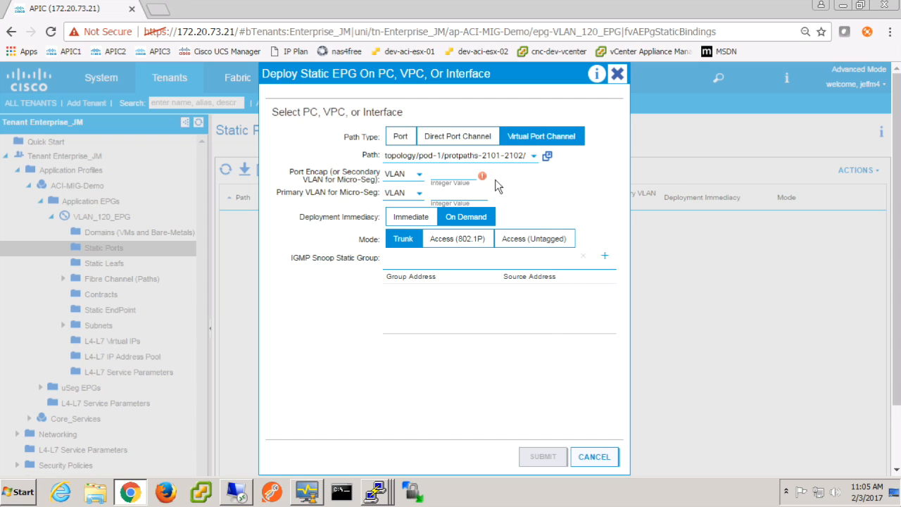
{"action": "left_click", "coordinate": [455, 172]}
{"action": "type", "text": "120"}
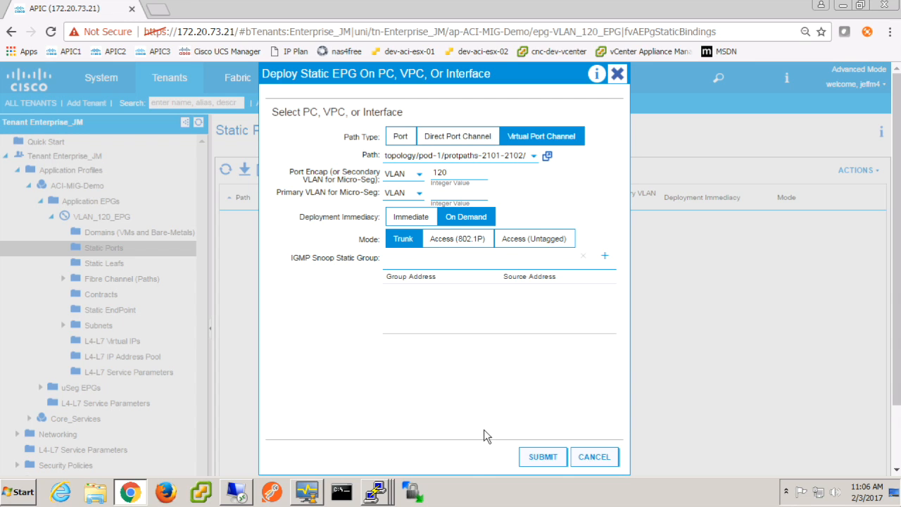
{"action": "left_click", "coordinate": [545, 458]}
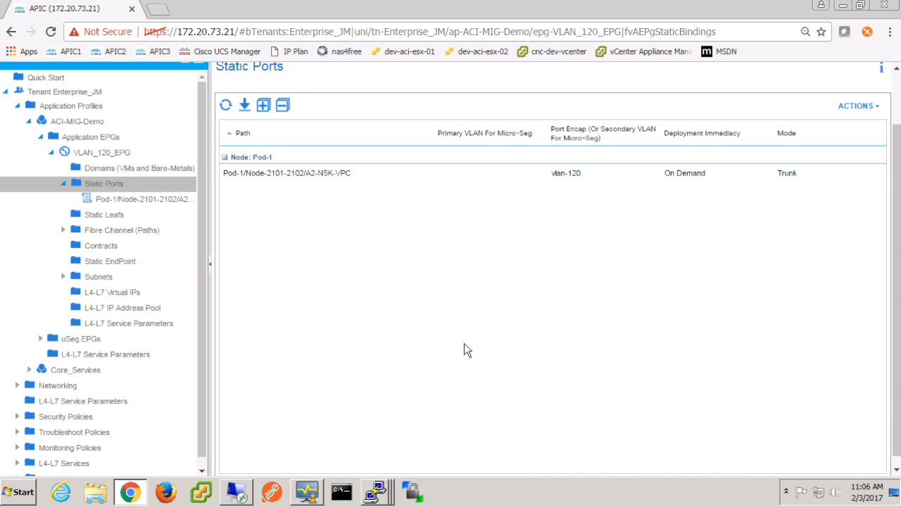
Switch to the PuTTY session on Dev-Leaf-2102, rerun show vpc, and highlight the row of VPC 346 to check its active VLANs.
{"action": "left_click", "coordinate": [378, 492]}
{"action": "left_click", "coordinate": [405, 462]}
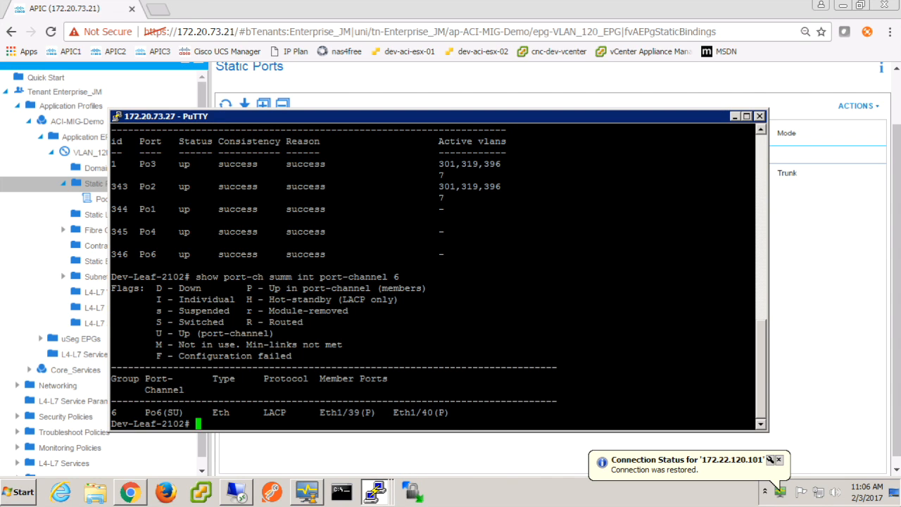
{"action": "key", "text": "Return"}
{"action": "key", "text": "Return"}
{"action": "key", "text": "Return"}
{"action": "type", "text": "show vpc"}
{"action": "key", "text": "Return"}
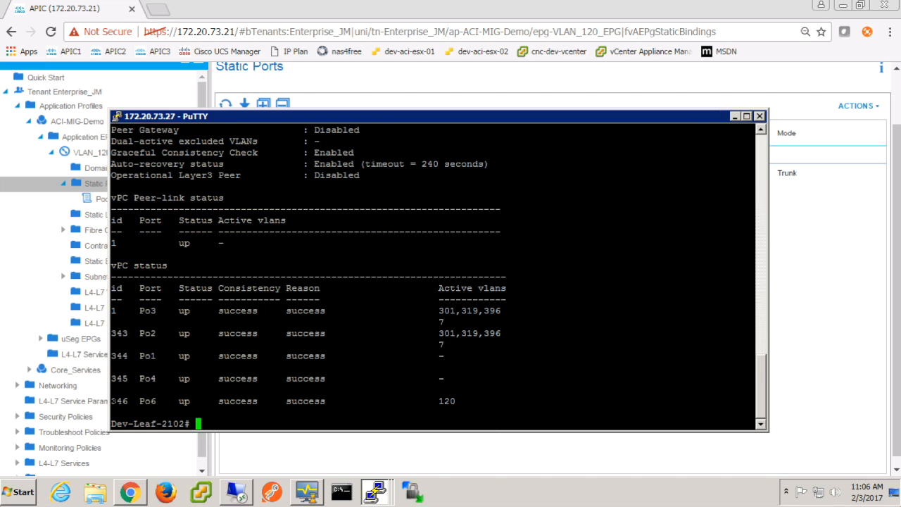
{"action": "left_click_drag", "start_coordinate": [111, 401], "coordinate": [465, 401]}
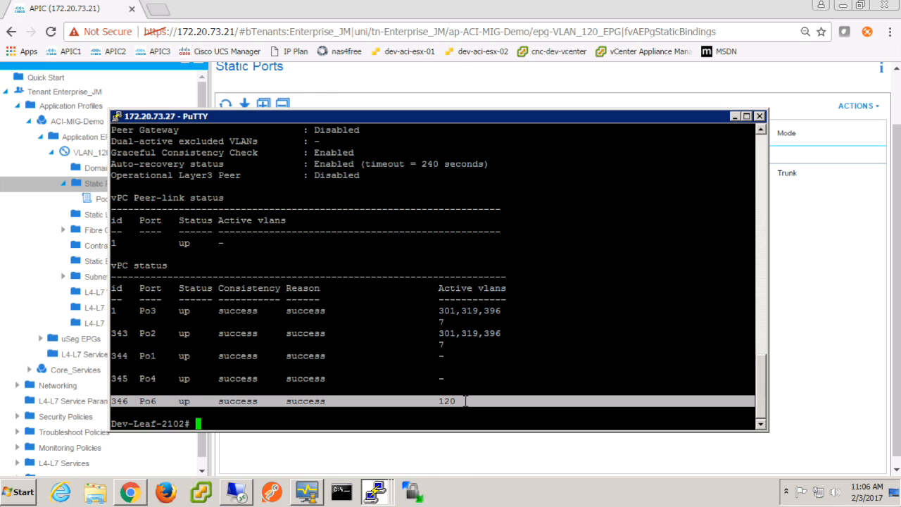
Compare the active VLANs of VPC 343 and VPC 346 in the show vpc output by highlighting them, and return to APIC.
{"action": "left_click_drag", "start_coordinate": [431, 378], "coordinate": [753, 378]}
{"action": "left_click_drag", "start_coordinate": [438, 333], "coordinate": [441, 339]}
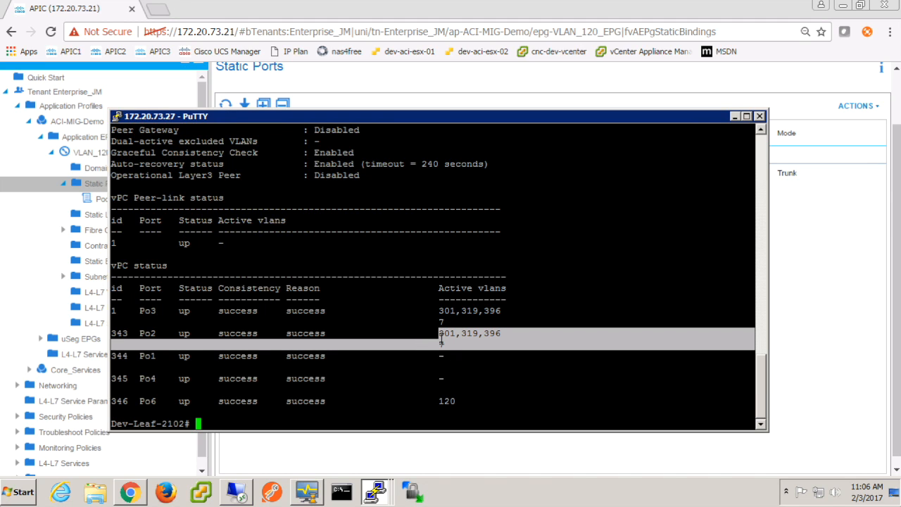
{"action": "left_click_drag", "start_coordinate": [451, 413], "coordinate": [142, 387]}
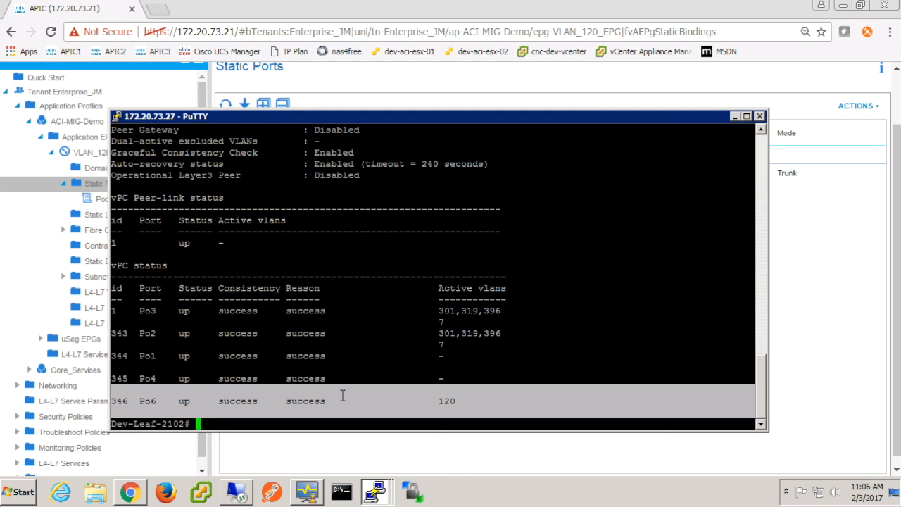
{"action": "left_click", "coordinate": [447, 454]}
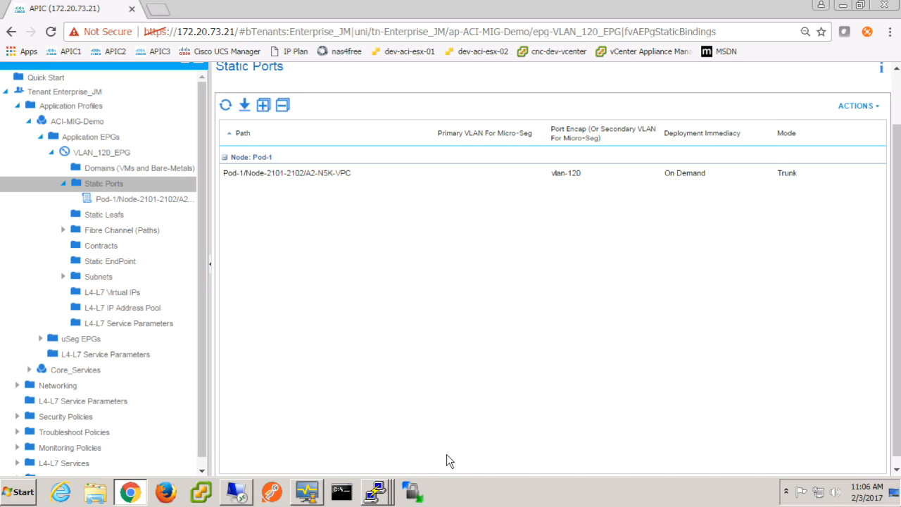
Switch to EMCO Ping Monitor, check connectivity to 172.22.120.101 locally and in the 172.22.119.101 remote session, and return to APIC.
{"action": "left_click", "coordinate": [309, 492]}
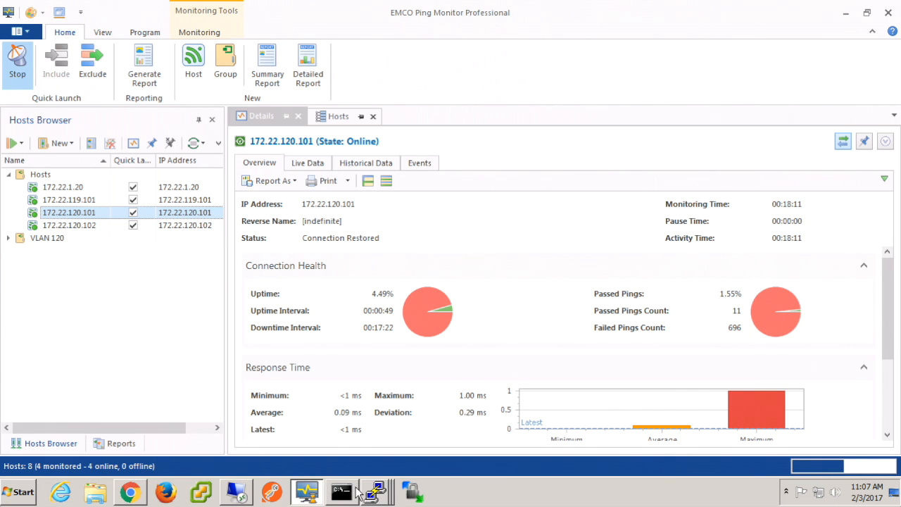
{"action": "left_click", "coordinate": [236, 492]}
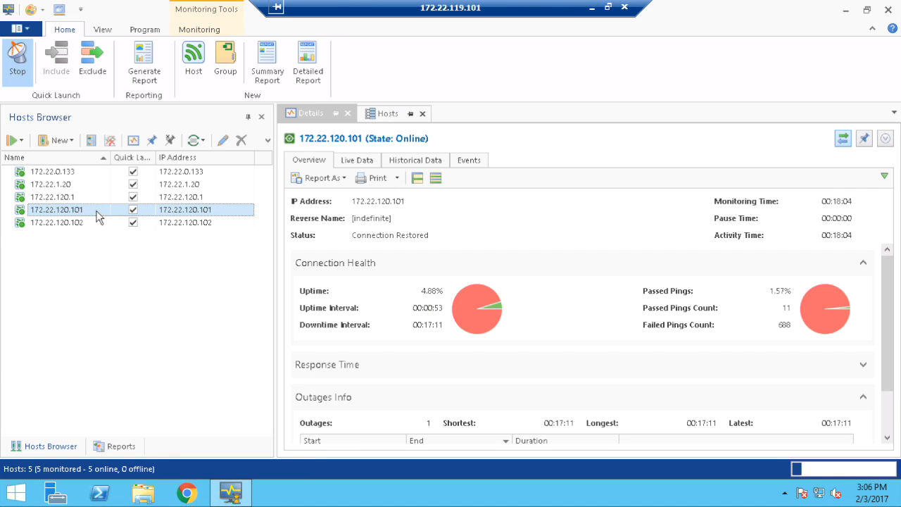
{"action": "double_click", "coordinate": [787, 326]}
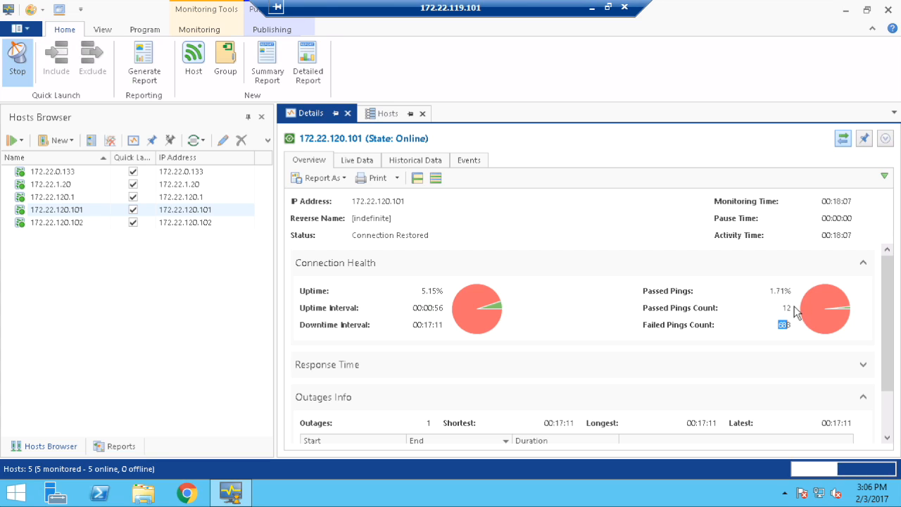
{"action": "left_click", "coordinate": [157, 314]}
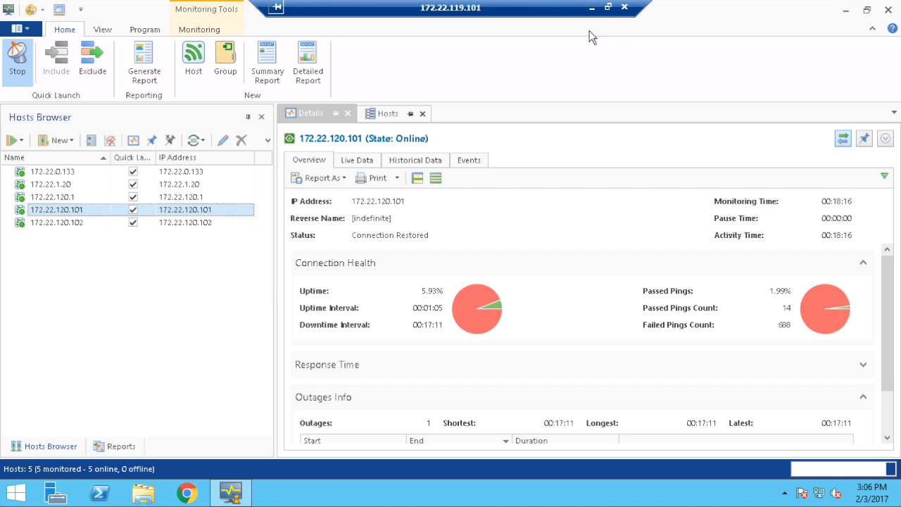
{"action": "left_click", "coordinate": [592, 8]}
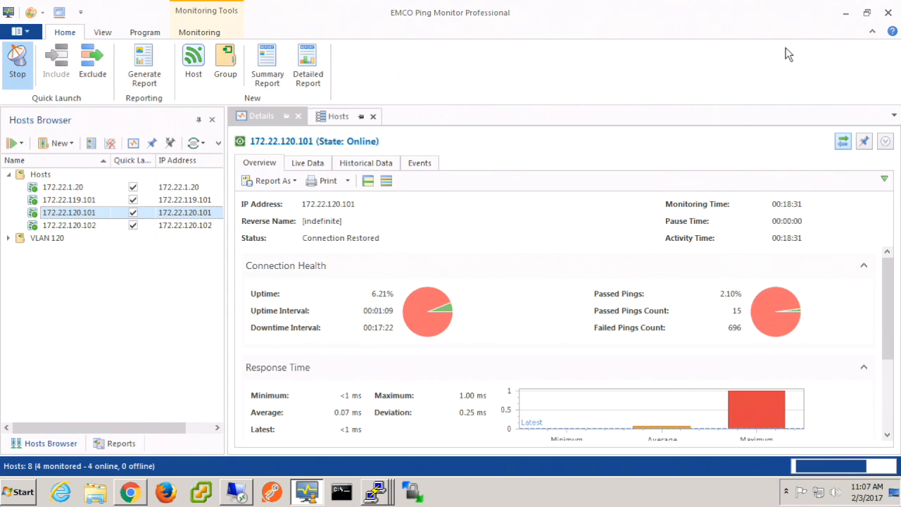
{"action": "left_click", "coordinate": [846, 16]}
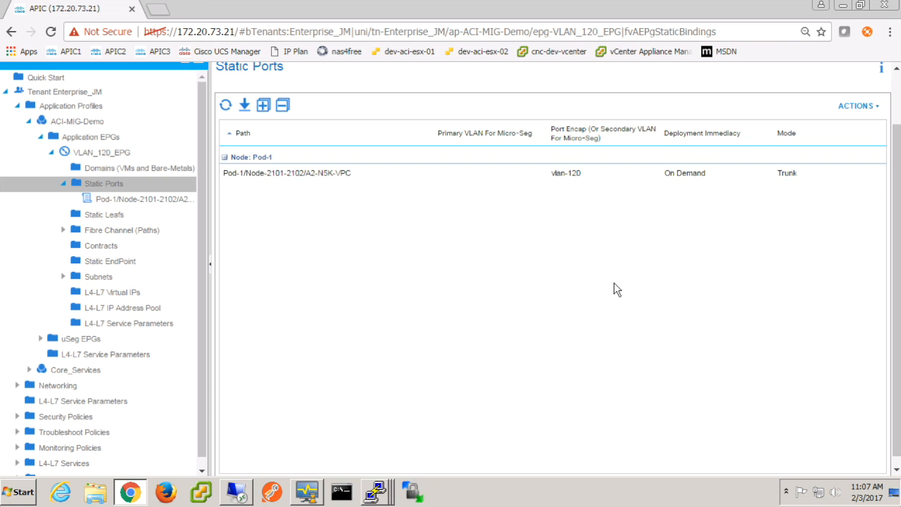
View the operational client end-points of VLAN_120_EPG.
{"action": "left_click", "coordinate": [111, 157]}
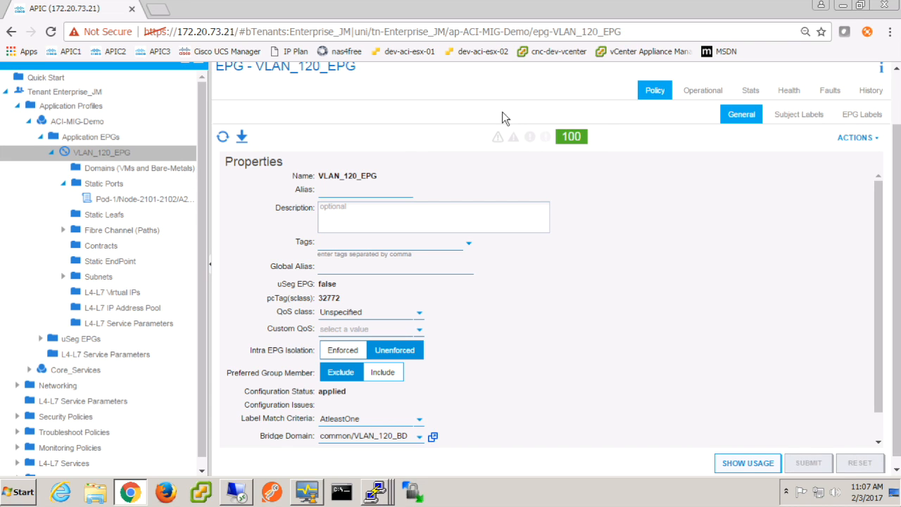
{"action": "scroll", "coordinate": [829, 167], "scroll_direction": "up", "scroll_amount": 1}
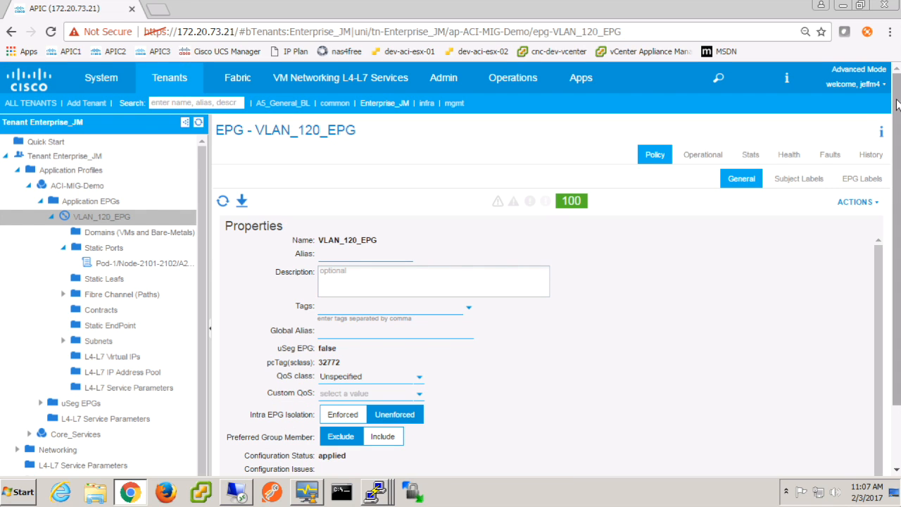
{"action": "left_click", "coordinate": [726, 161]}
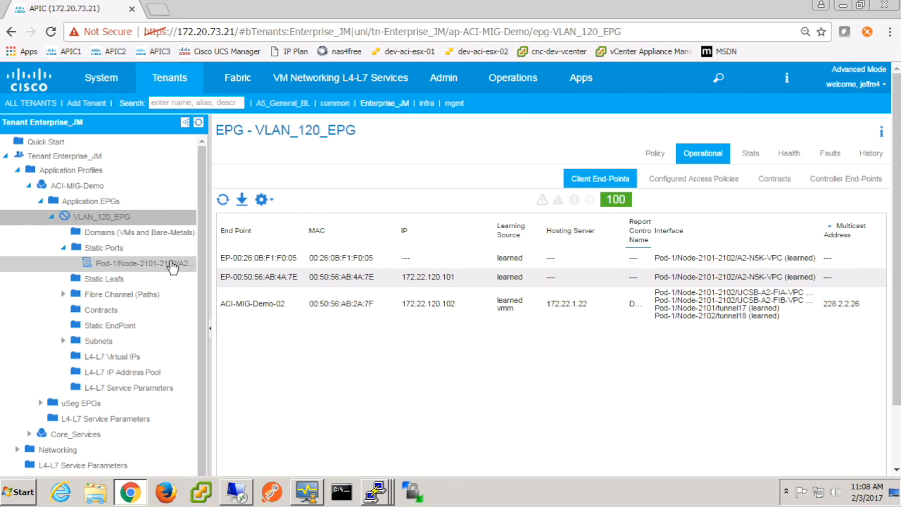
Delete the static port path A2-N5K-VPC of nodes 2101-2102 from VLAN_120_EPG and recheck the EPG's client end-points.
{"action": "left_click", "coordinate": [145, 264]}
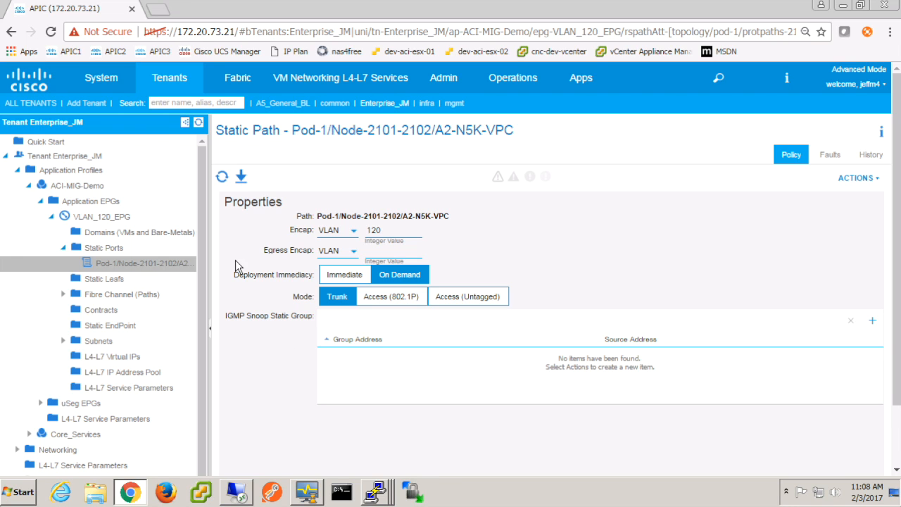
{"action": "right_click", "coordinate": [138, 271]}
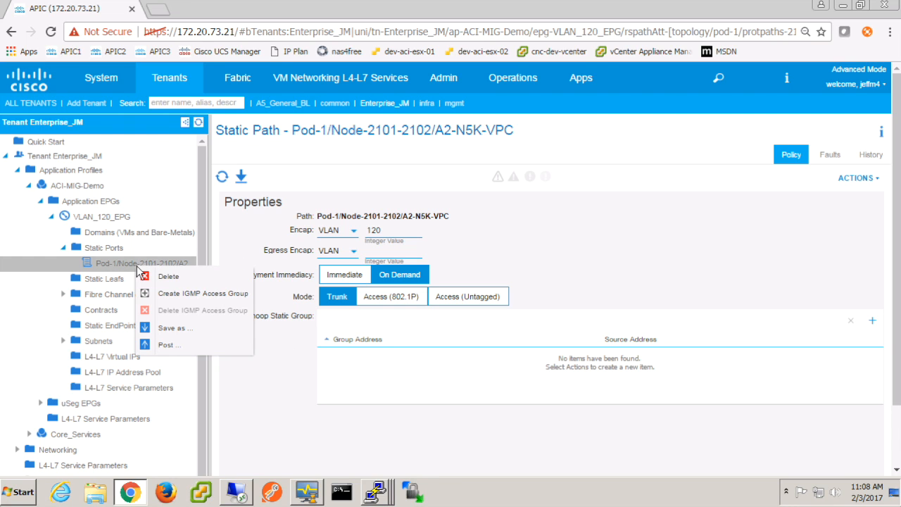
{"action": "left_click", "coordinate": [167, 280]}
{"action": "left_click", "coordinate": [418, 299]}
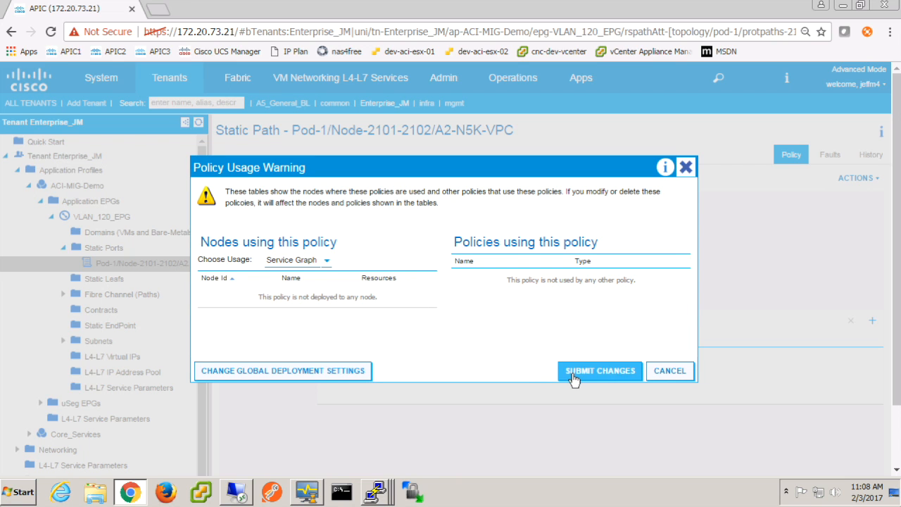
{"action": "left_click", "coordinate": [592, 372]}
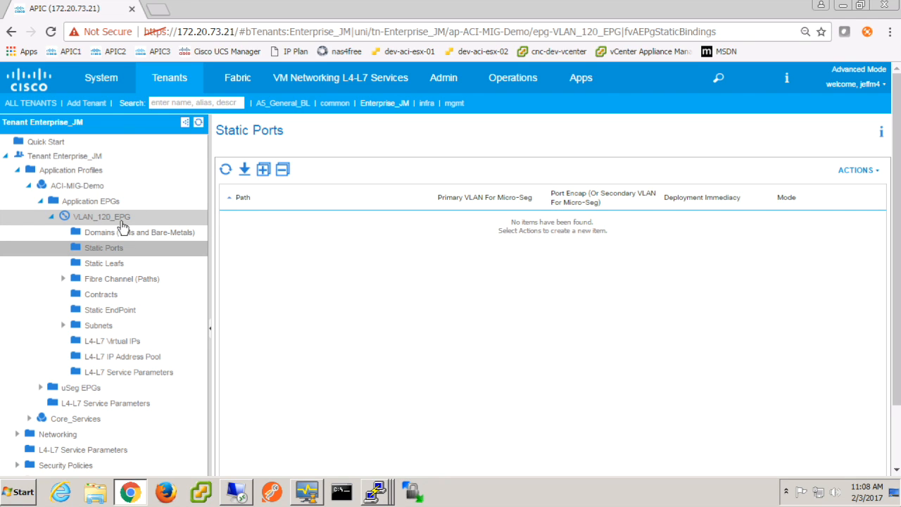
{"action": "left_click", "coordinate": [121, 223]}
{"action": "left_click", "coordinate": [715, 159]}
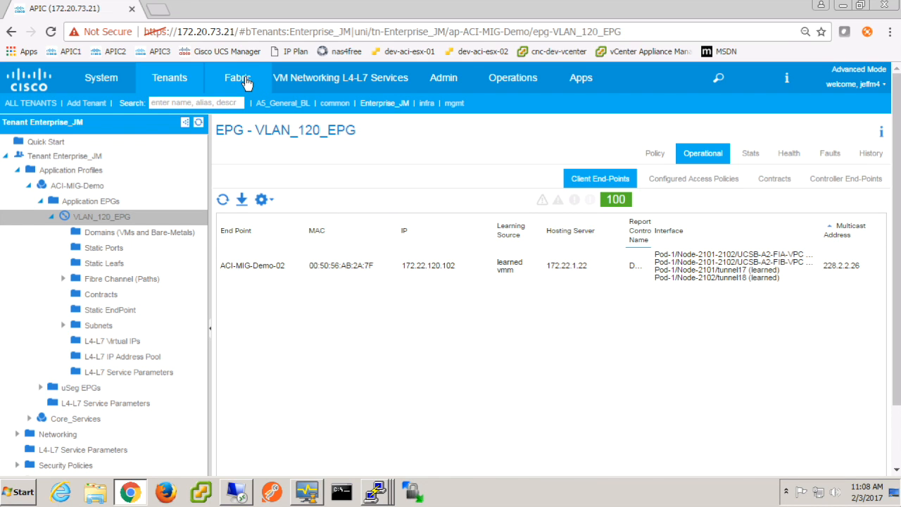
Open the attachable access entity profile Demo-AEP in the global policies of the fabric access policies.
{"action": "left_click", "coordinate": [246, 83]}
{"action": "left_click", "coordinate": [281, 106]}
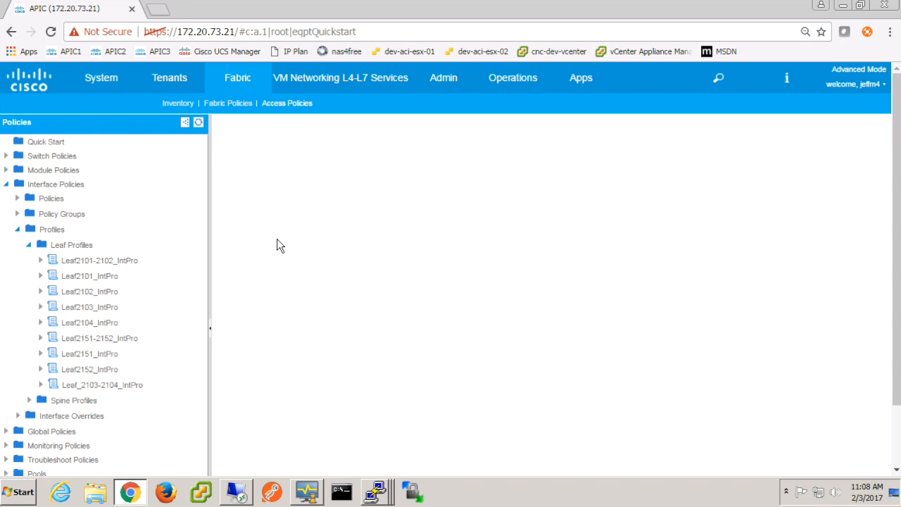
{"action": "left_click", "coordinate": [17, 230]}
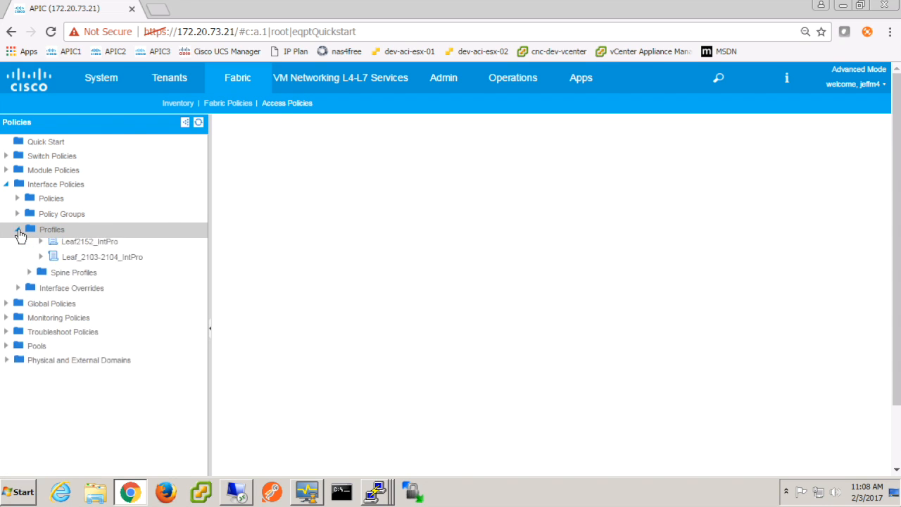
{"action": "left_click", "coordinate": [7, 184]}
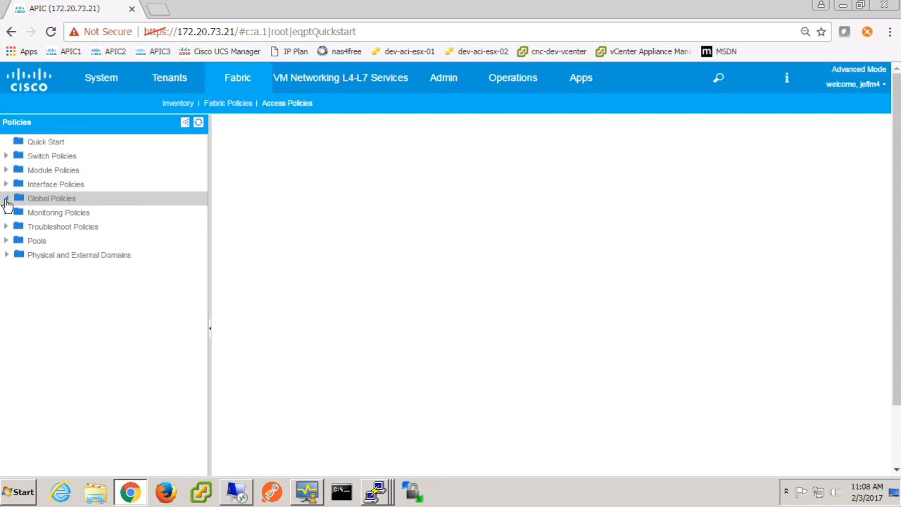
{"action": "left_click", "coordinate": [6, 200]}
{"action": "left_click", "coordinate": [17, 213]}
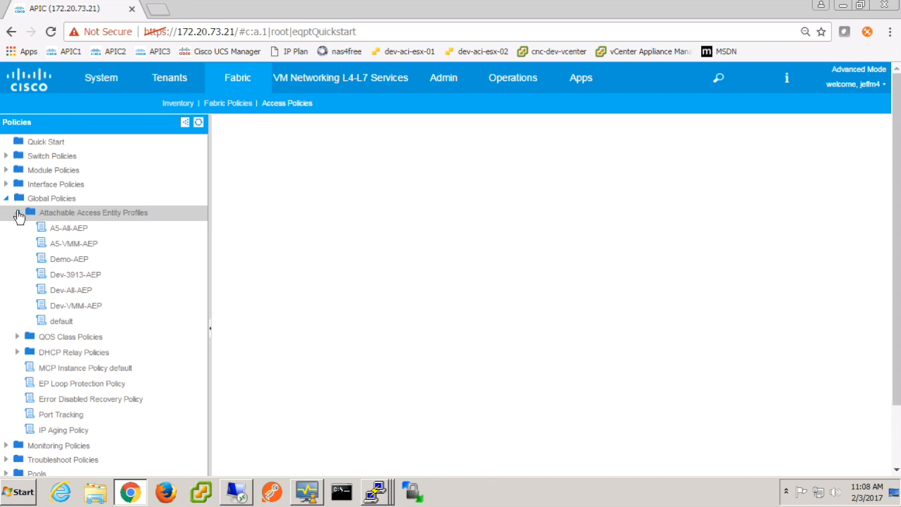
{"action": "left_click", "coordinate": [69, 259]}
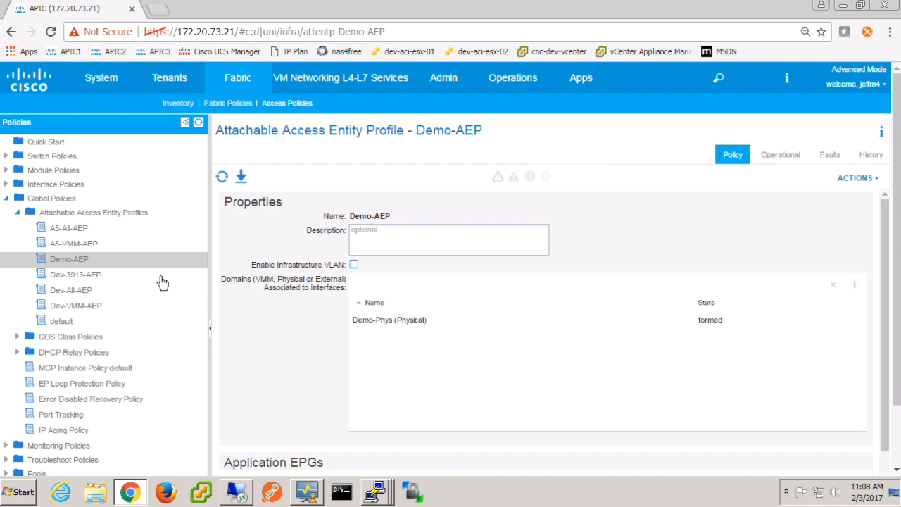
Add an application EPG entry to Demo-AEP with tenant Enterprise_JM, application profile ACI-MIG-Demo and EPG VLAN_120_EPG.
{"action": "scroll", "coordinate": [896, 447], "scroll_direction": "down", "scroll_amount": 1}
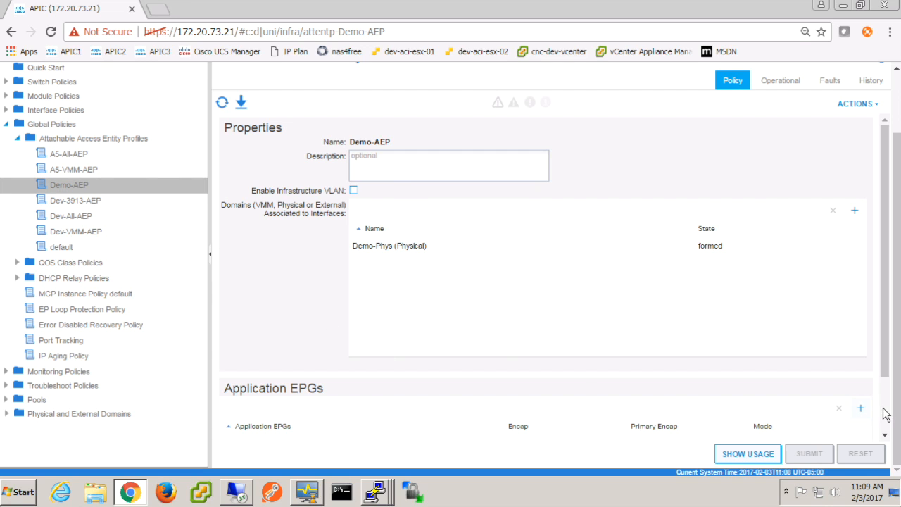
{"action": "scroll", "coordinate": [862, 414], "scroll_direction": "down", "scroll_amount": 2}
{"action": "left_click", "coordinate": [860, 343]}
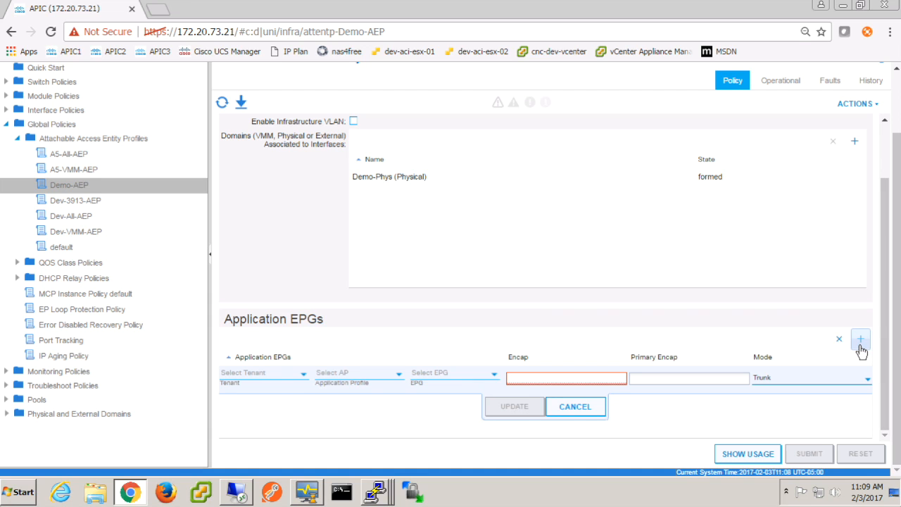
{"action": "left_click", "coordinate": [303, 376]}
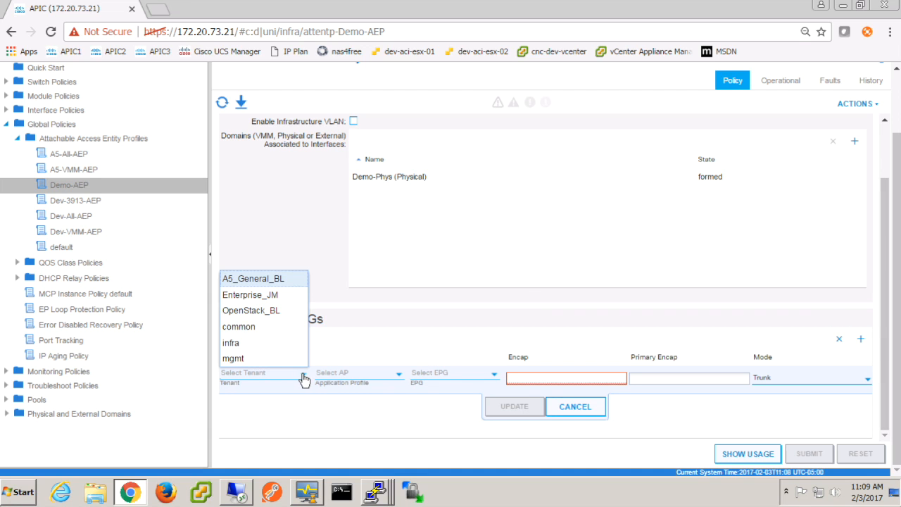
{"action": "left_click", "coordinate": [280, 294]}
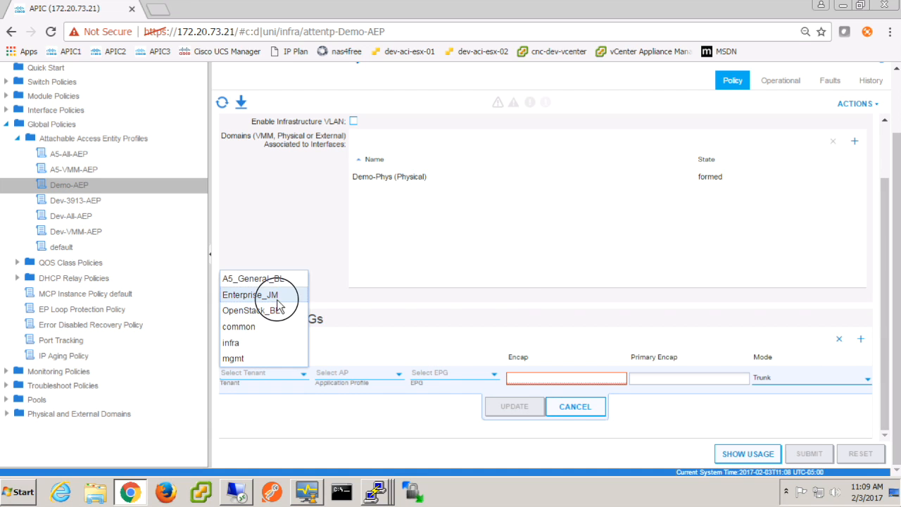
{"action": "left_click", "coordinate": [402, 378]}
{"action": "left_click", "coordinate": [367, 389]}
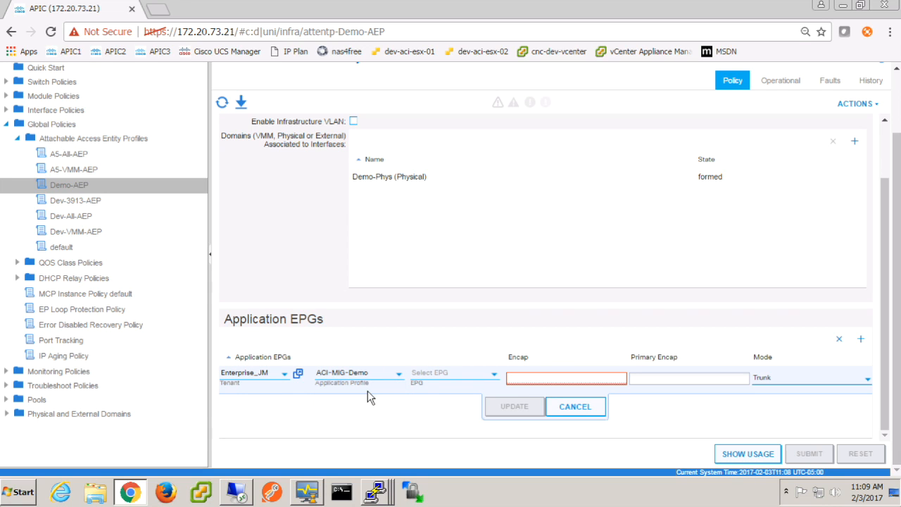
{"action": "left_click", "coordinate": [497, 379]}
{"action": "left_click", "coordinate": [475, 394]}
Set the encapsulation of the new application EPG entry to vlan-120 and save the entry.
{"action": "left_click", "coordinate": [535, 380]}
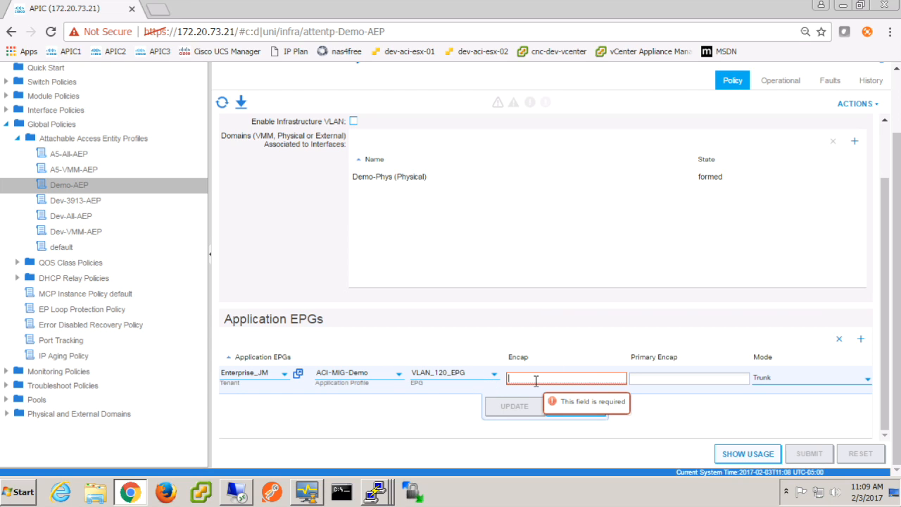
{"action": "key", "text": "BackSpace"}
{"action": "key", "text": "BackSpace"}
{"action": "key", "text": "BackSpace"}
{"action": "type", "text": "vlan-120"}
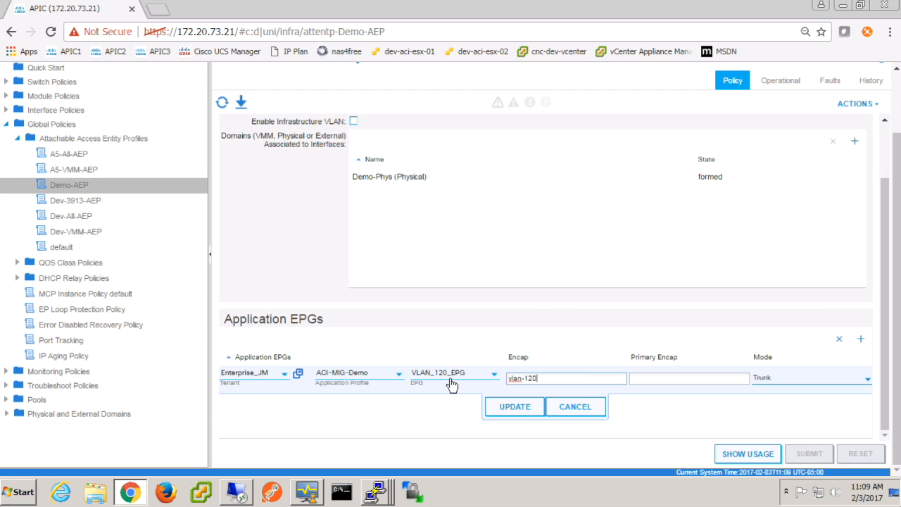
{"action": "left_click", "coordinate": [515, 408]}
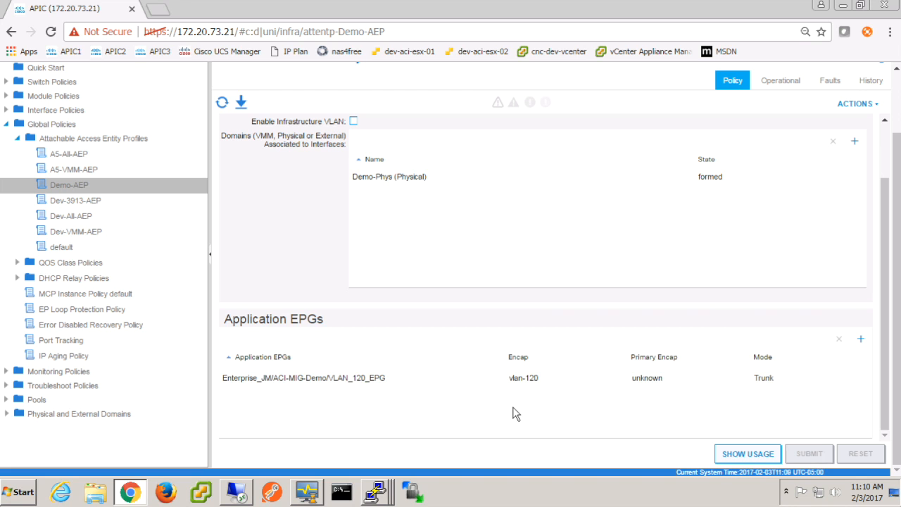
Return to VLAN_120_EPG in tenant Enterprise_JM and check its operational client end-points and its static ports.
{"action": "scroll", "coordinate": [279, 197], "scroll_direction": "up", "scroll_amount": 3}
{"action": "left_click", "coordinate": [160, 81]}
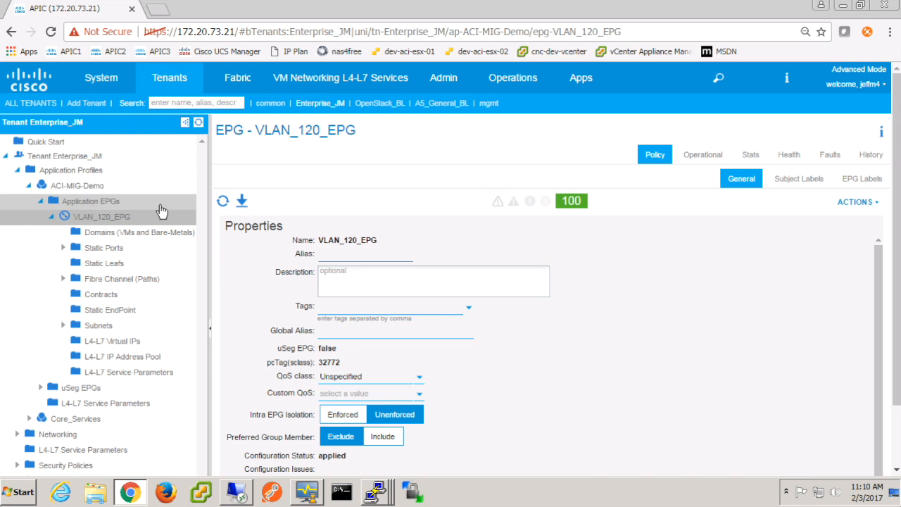
{"action": "left_click", "coordinate": [695, 155]}
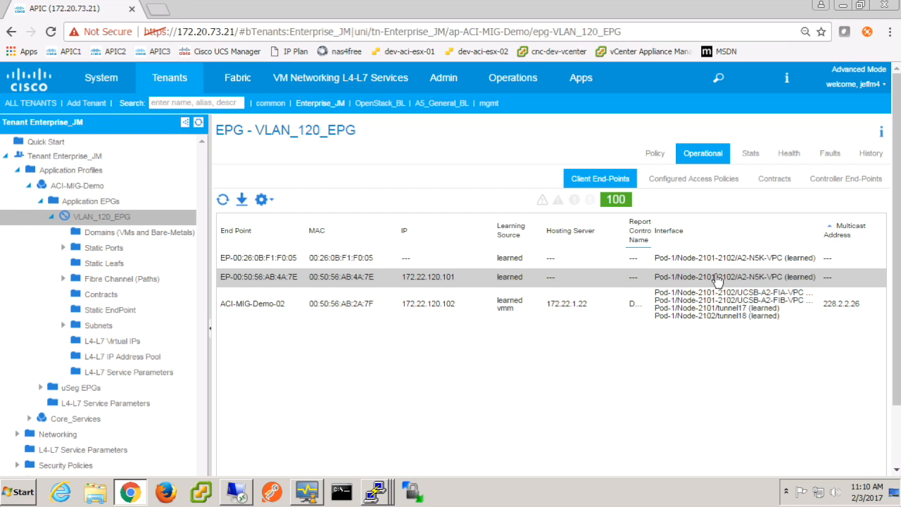
{"action": "left_click", "coordinate": [128, 248]}
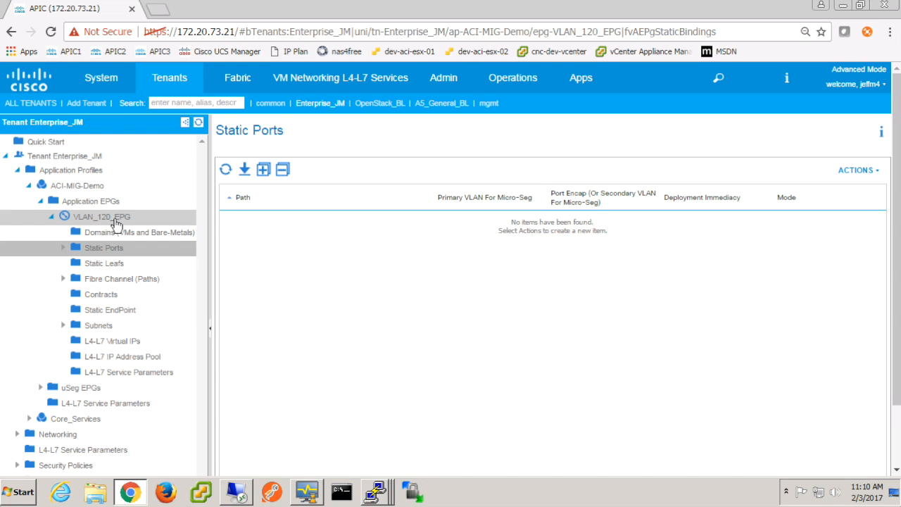
{"action": "left_click", "coordinate": [116, 223]}
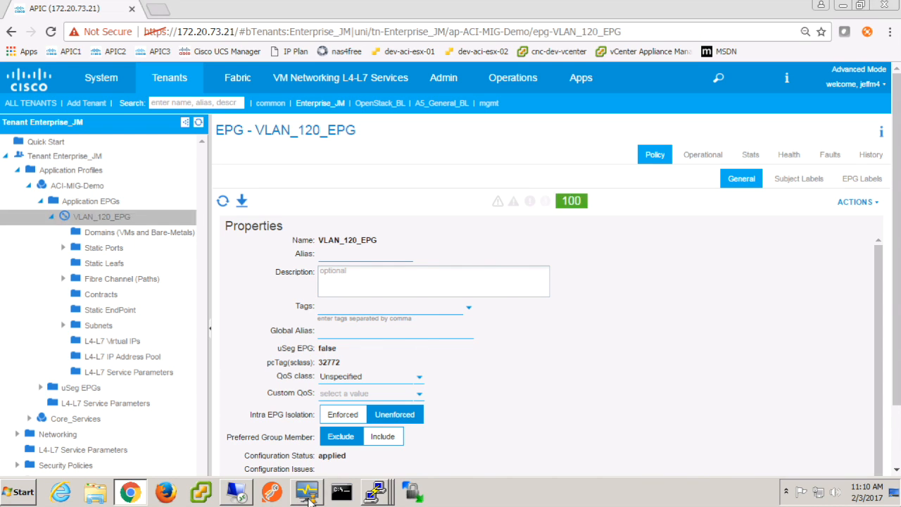
Switch to EMCO Ping Monitor, check the ping status of 172.22.120.101 again, and return to APIC.
{"action": "left_click", "coordinate": [307, 493]}
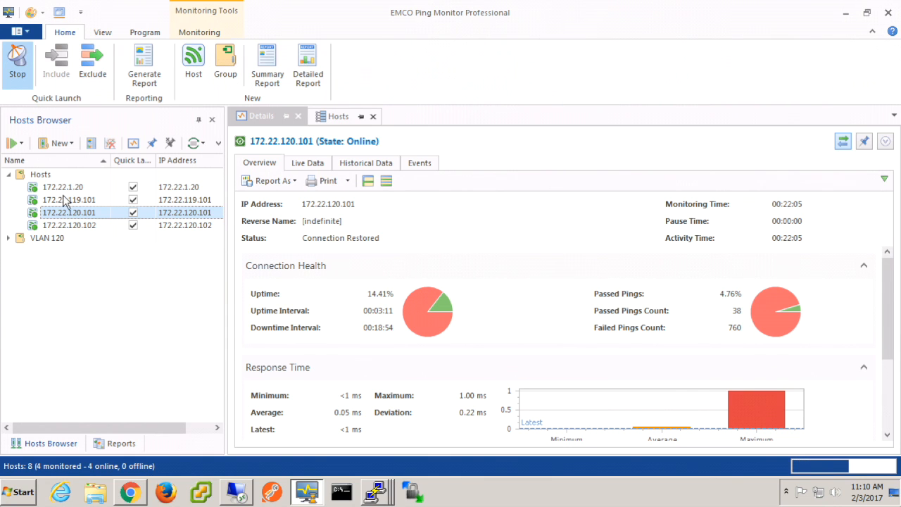
{"action": "left_click", "coordinate": [844, 12]}
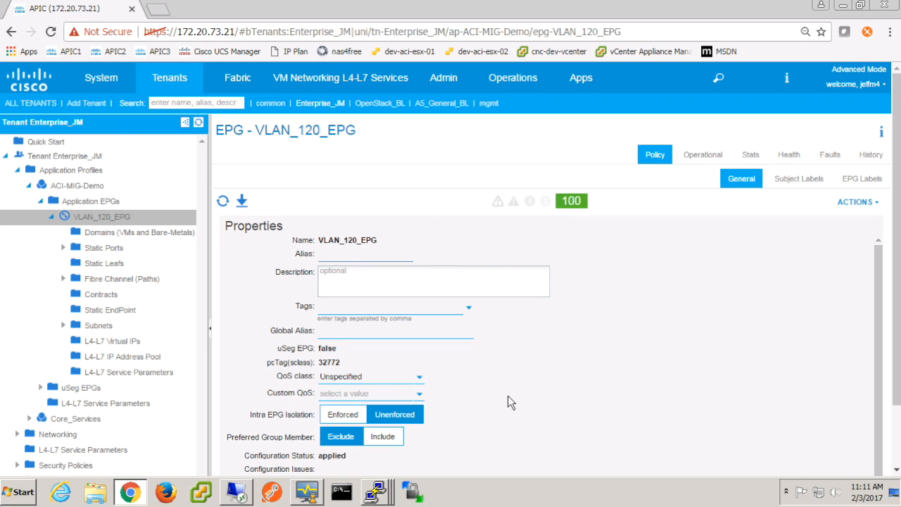